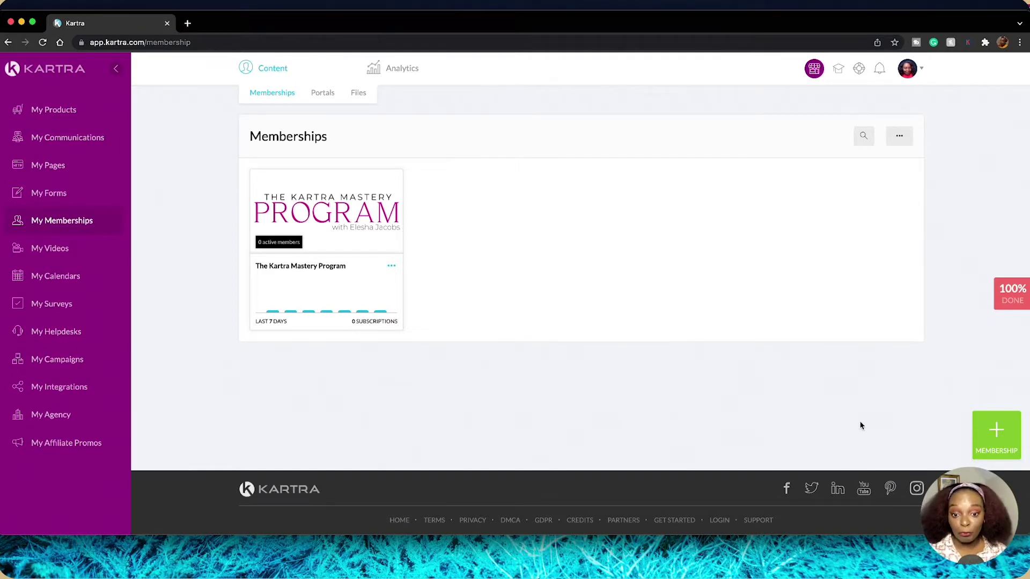
Step: Create a new membership named "Get Tech'd"
click(994, 434)
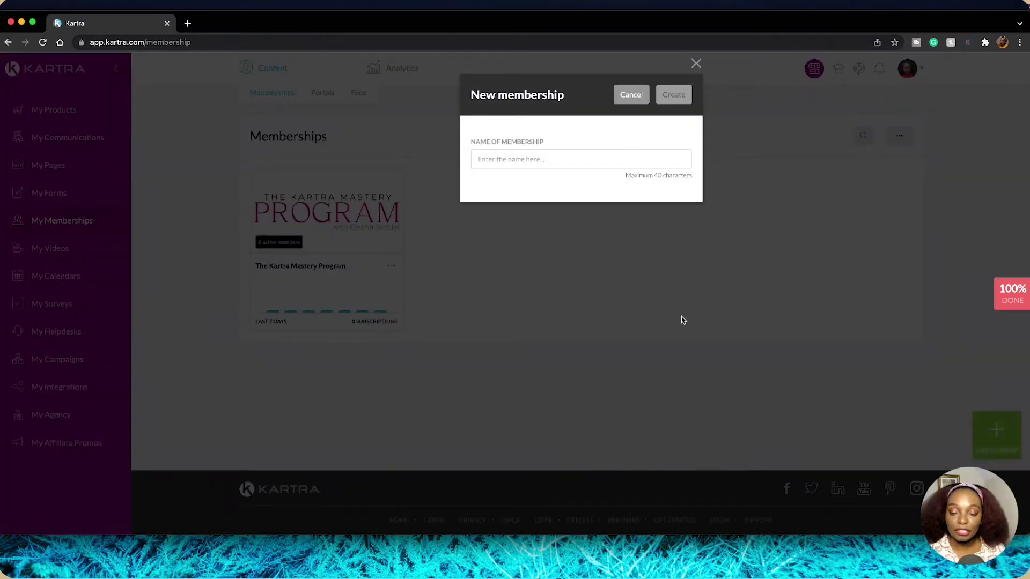
click(504, 159)
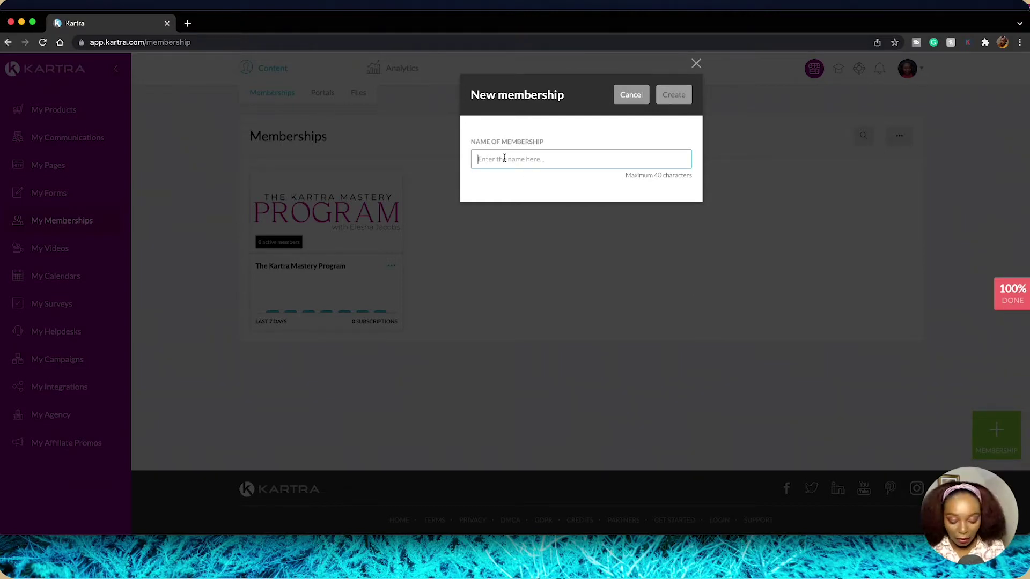
text(Get T)
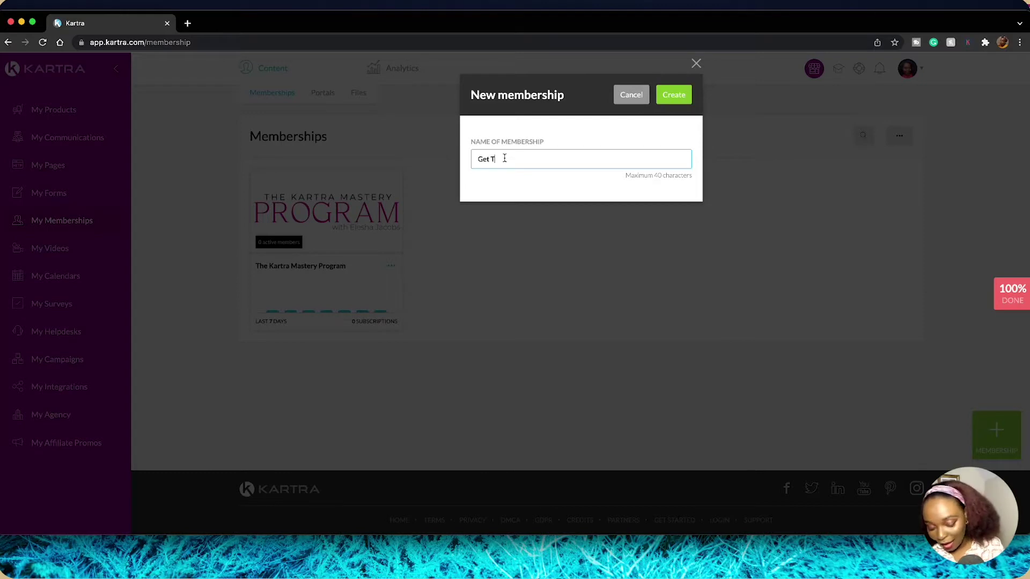
text(echd)
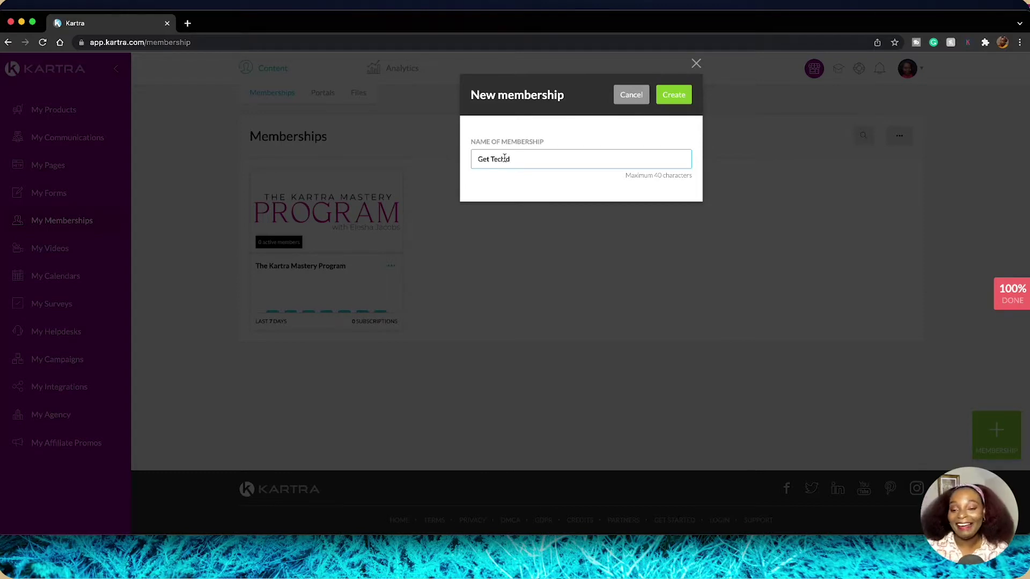
click(667, 95)
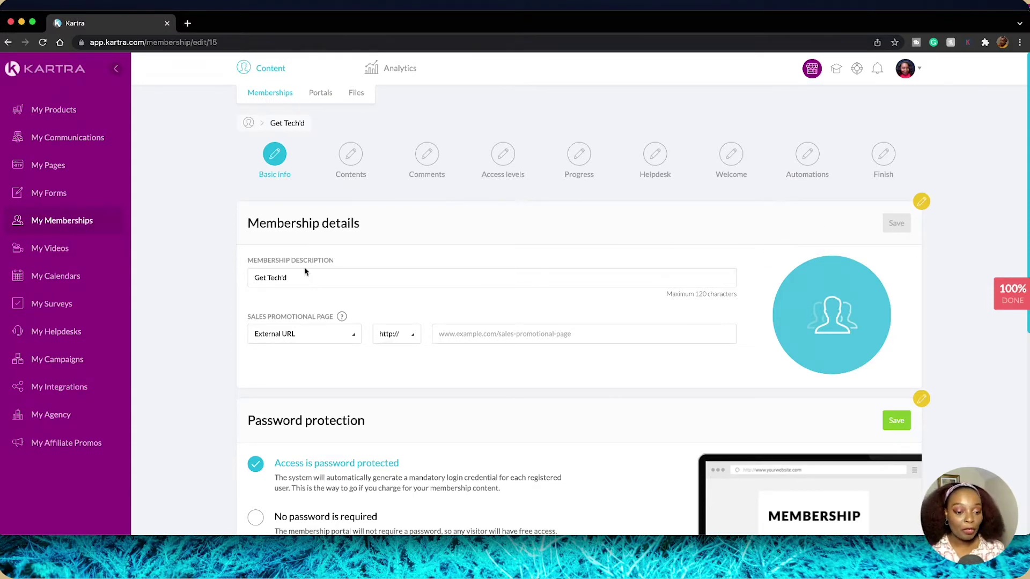
Step: Select External URL as the type of sales promotional page in the membership details
scroll(276, 246, down, 1)
scroll(303, 247, up, 1)
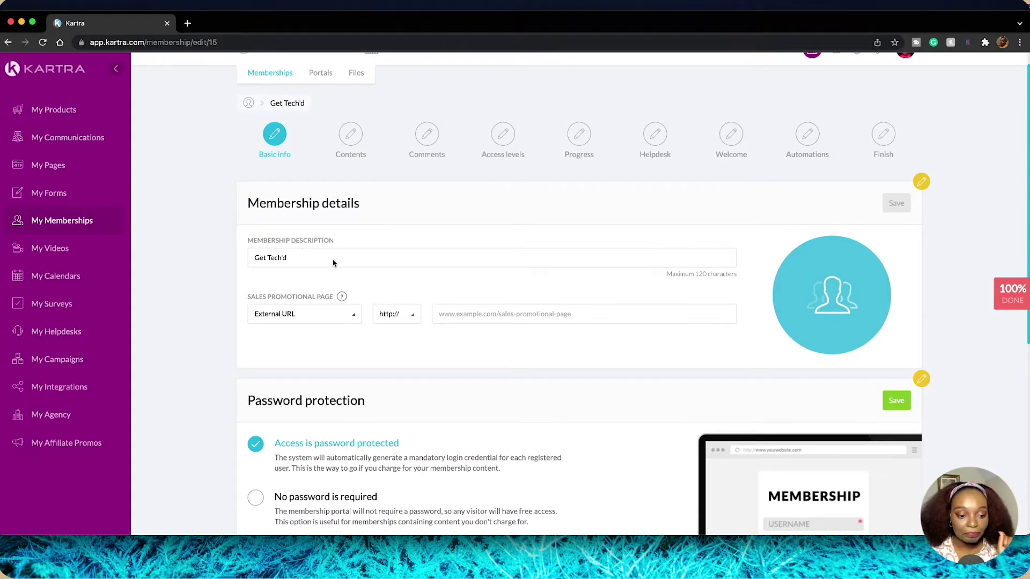
scroll(333, 262, down, 1)
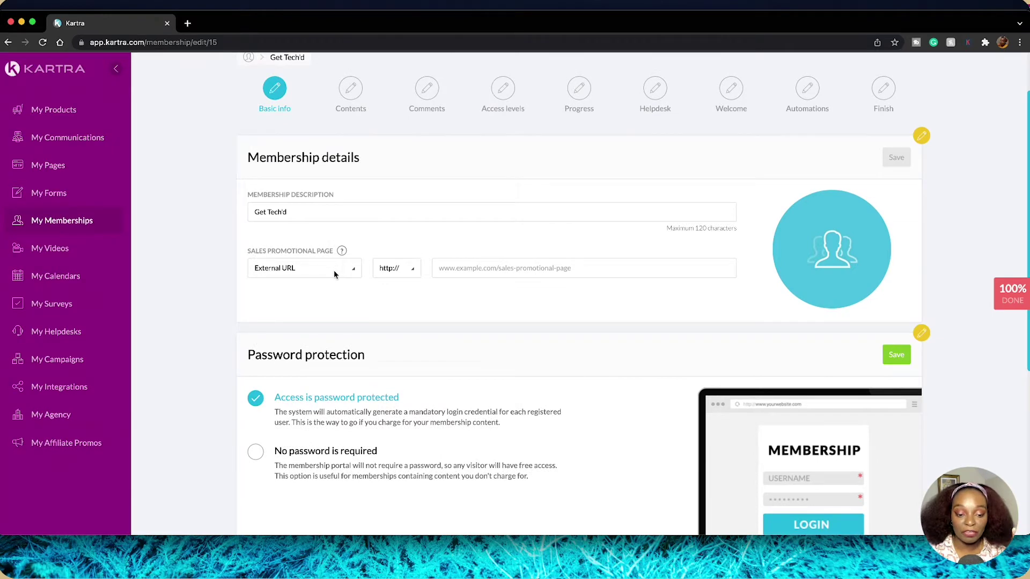
click(334, 271)
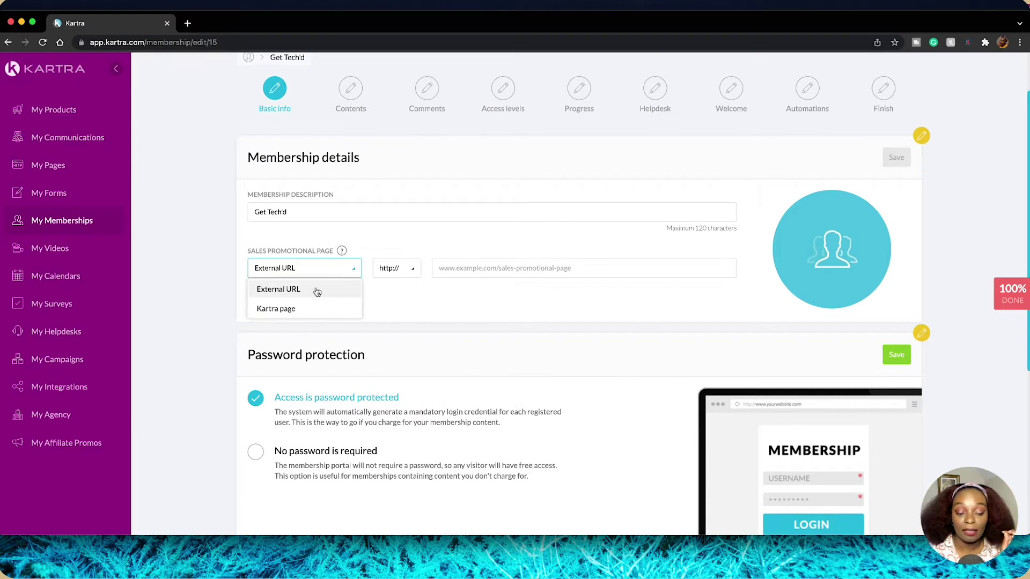
click(317, 290)
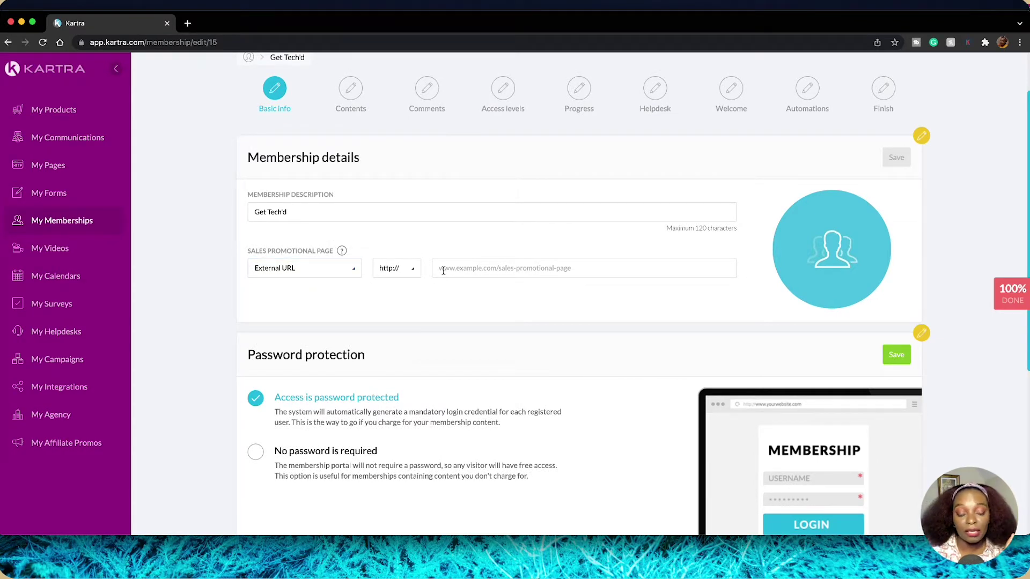
Step: Set the sales promotional page to the Kartra page Private Corporate Training on the Innovategy Solutions site and save the membership details
click(322, 269)
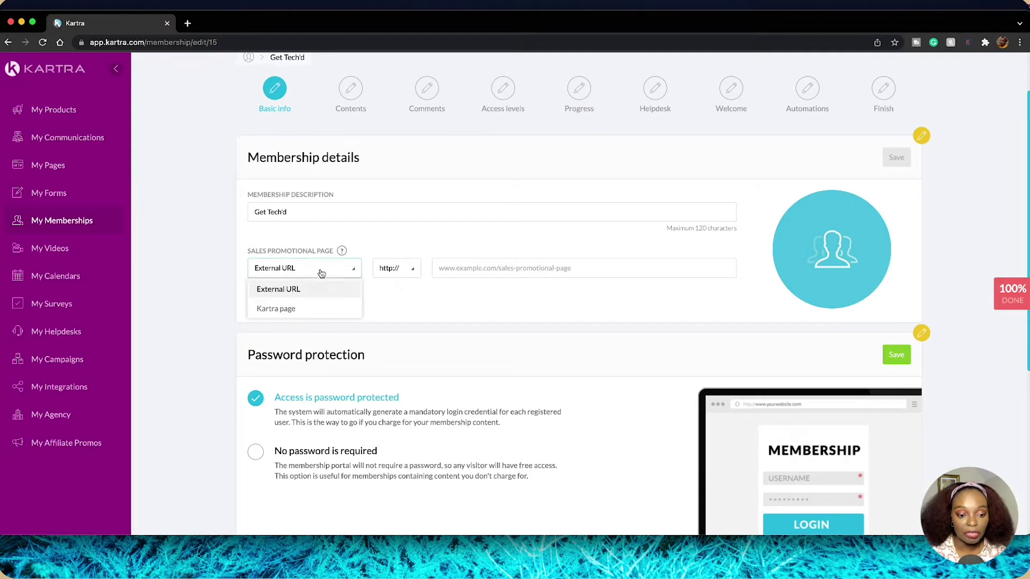
click(320, 311)
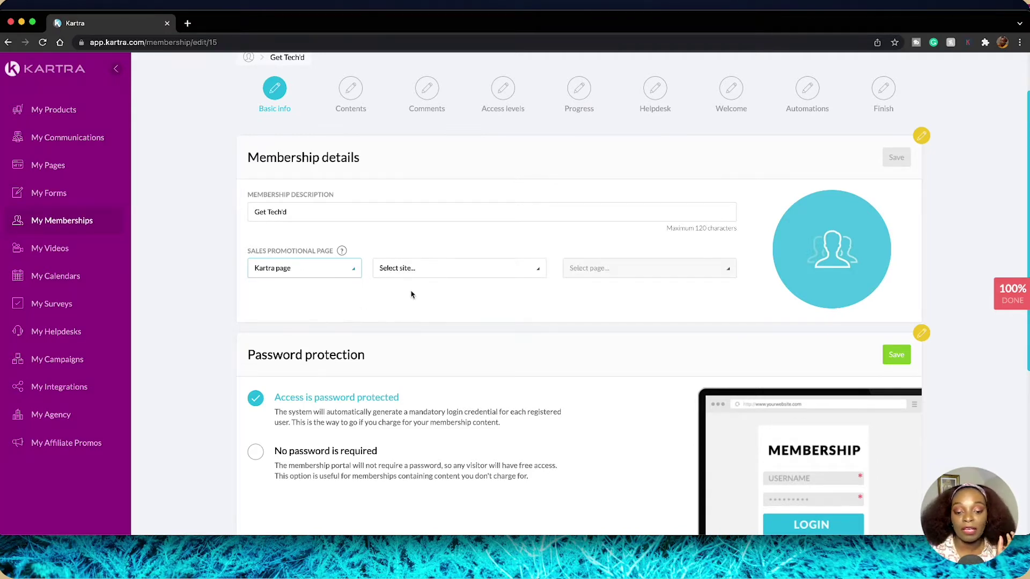
click(423, 275)
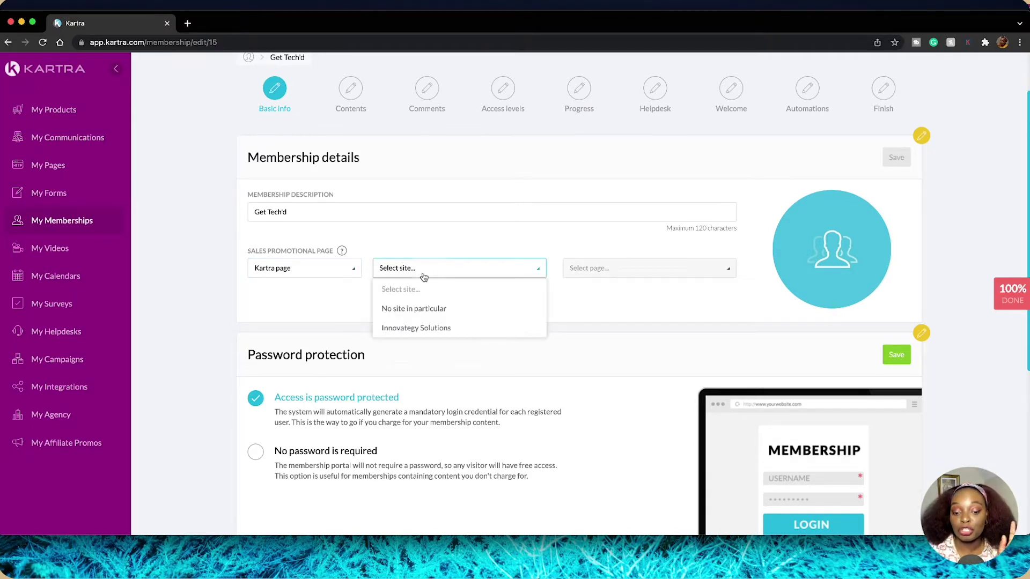
click(432, 328)
click(597, 269)
scroll(600, 291, down, 10)
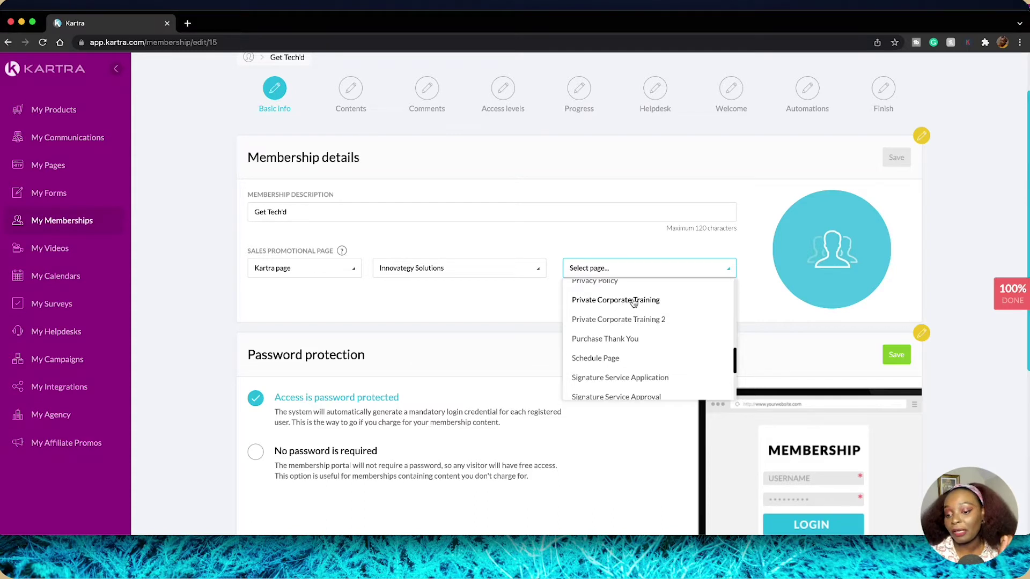
click(618, 302)
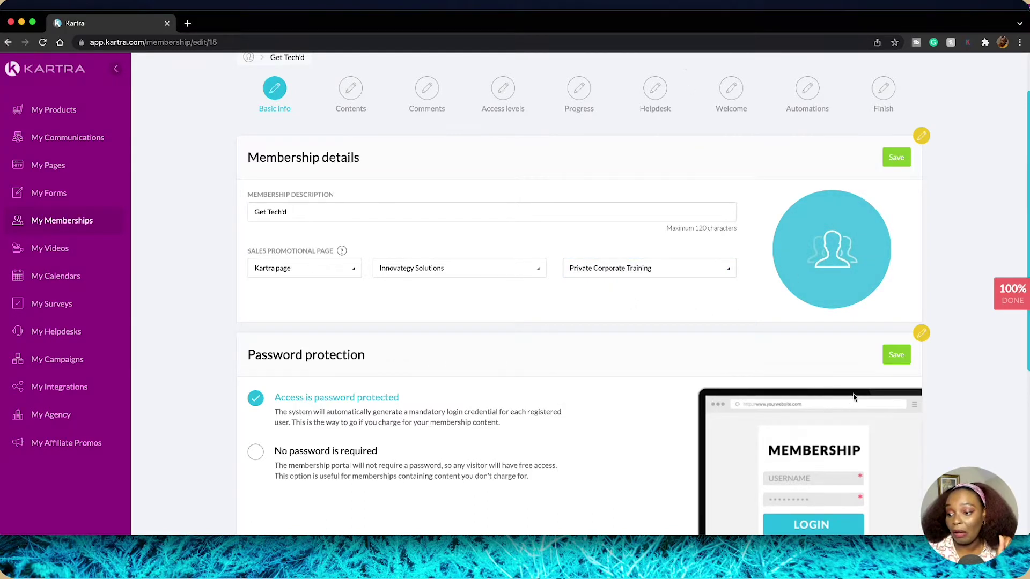
scroll(802, 322, up, 3)
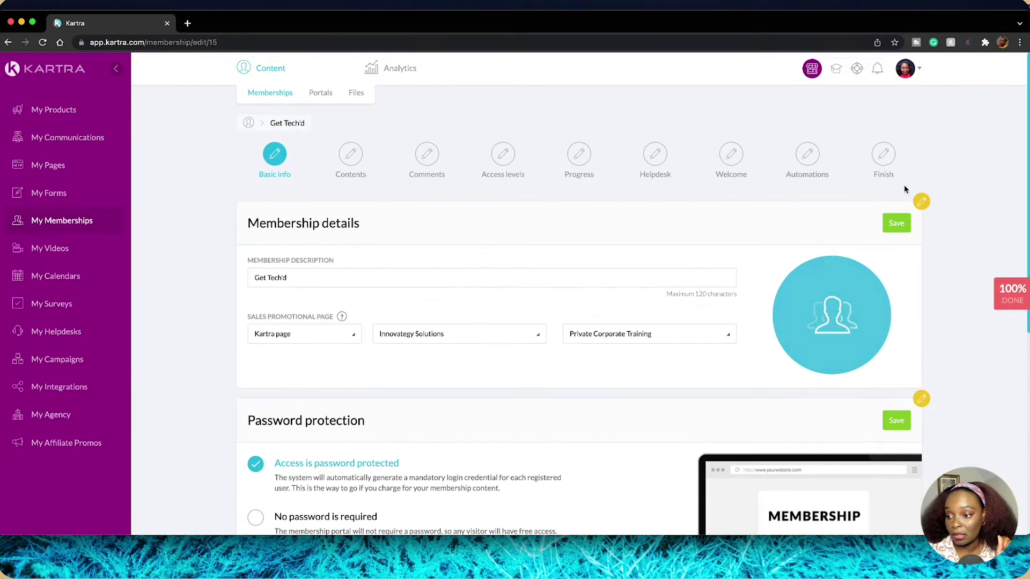
click(896, 224)
Step: Save the password protection setting with access password protected and continue to the membership contents
scroll(793, 364, down, 5)
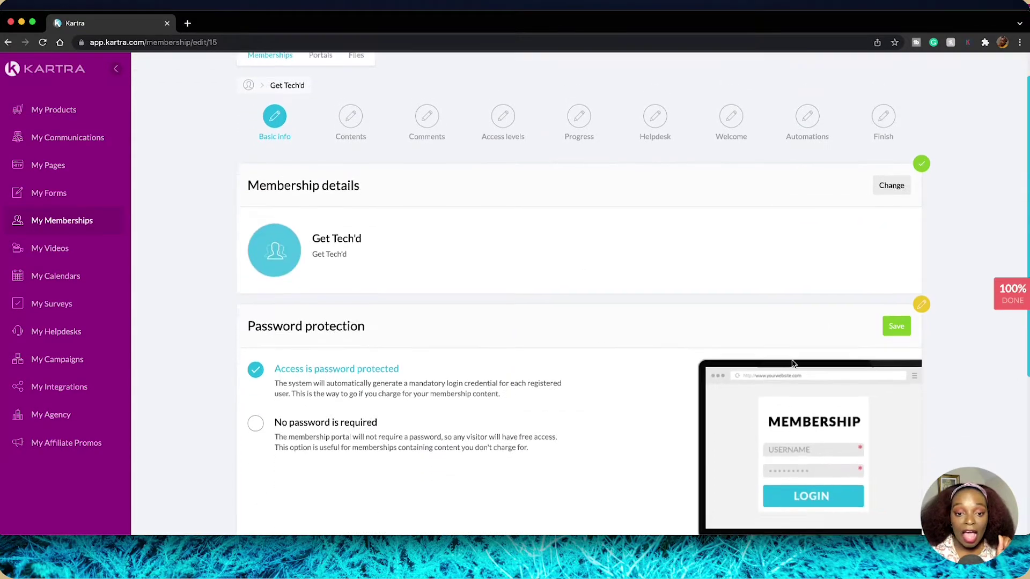
scroll(793, 364, down, 1)
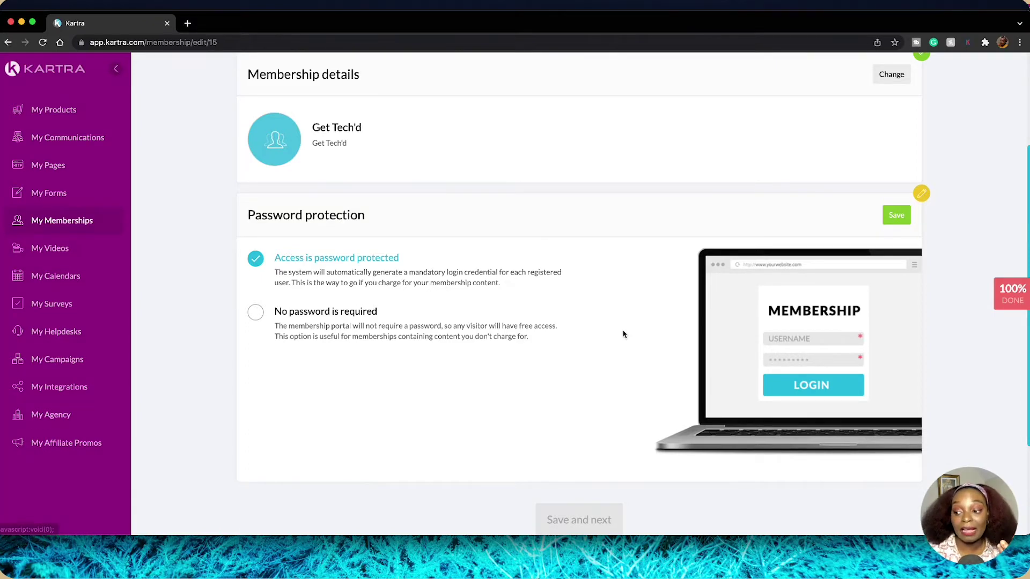
click(898, 222)
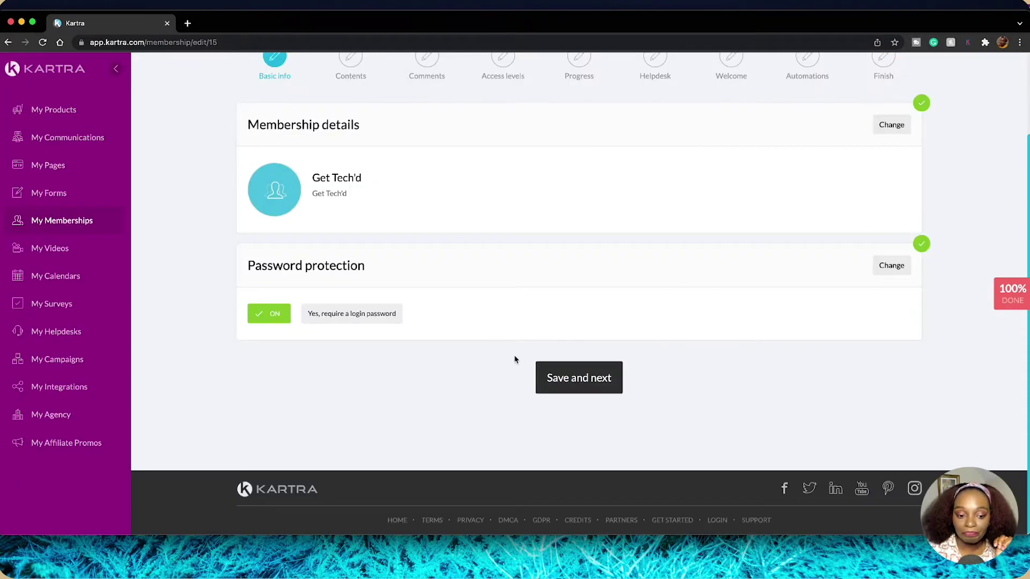
click(601, 382)
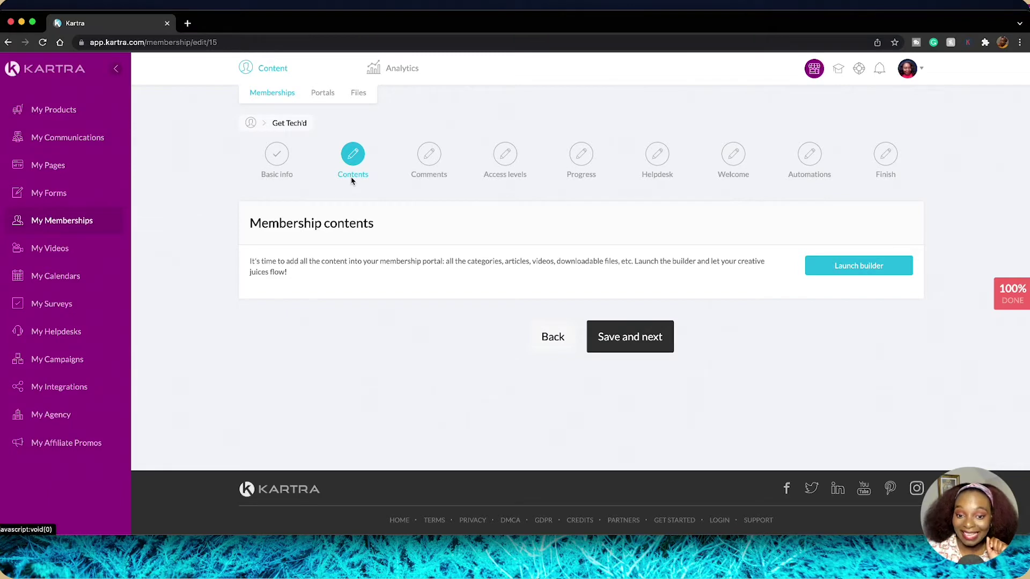
Step: Launch the membership content builder and set the header color to the magenta swatch of the IS palette
click(852, 268)
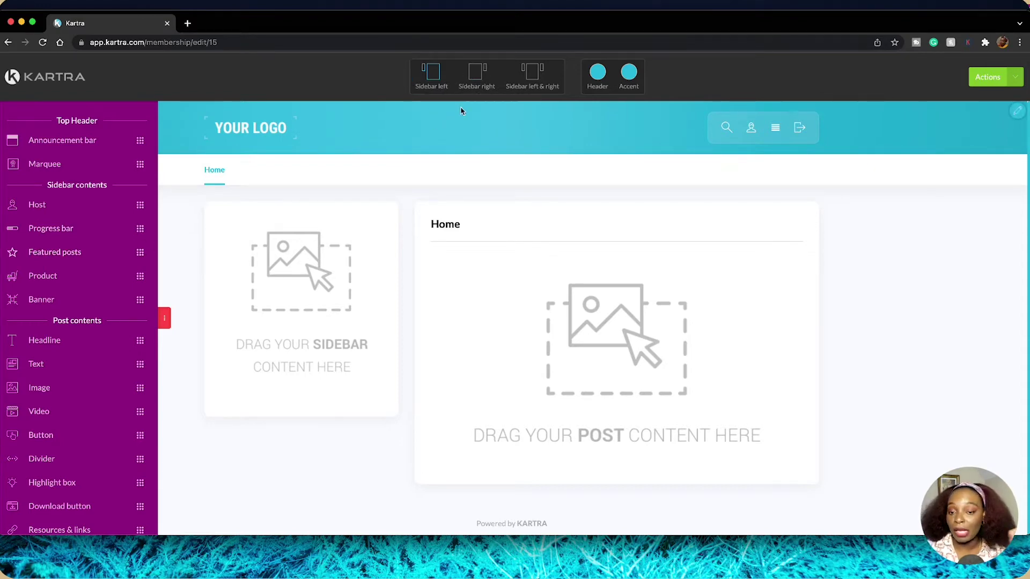
click(598, 75)
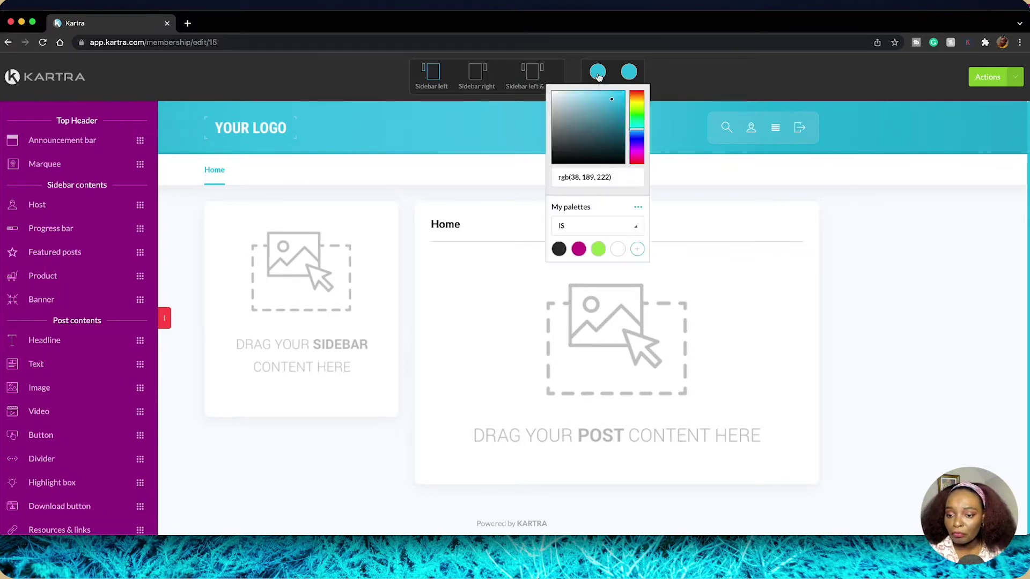
click(577, 250)
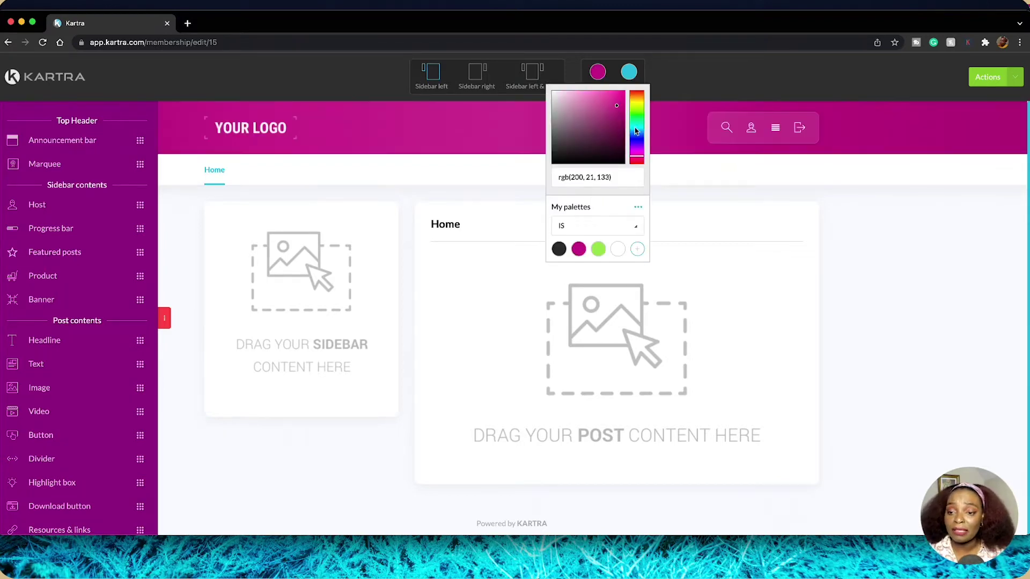
click(662, 180)
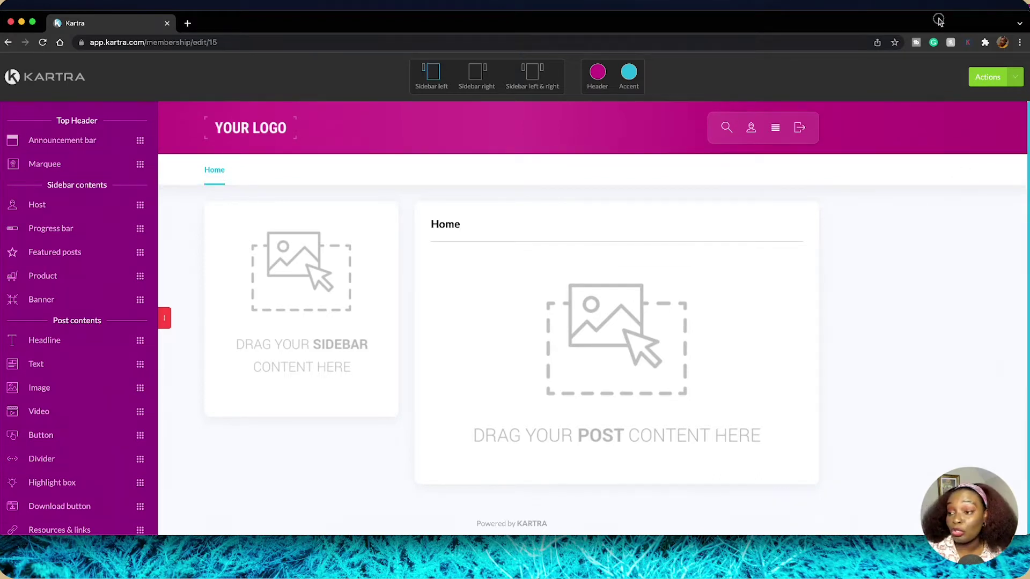
Step: Rename the Home category in the portal's navigation menu to "Dashboard"
click(1007, 169)
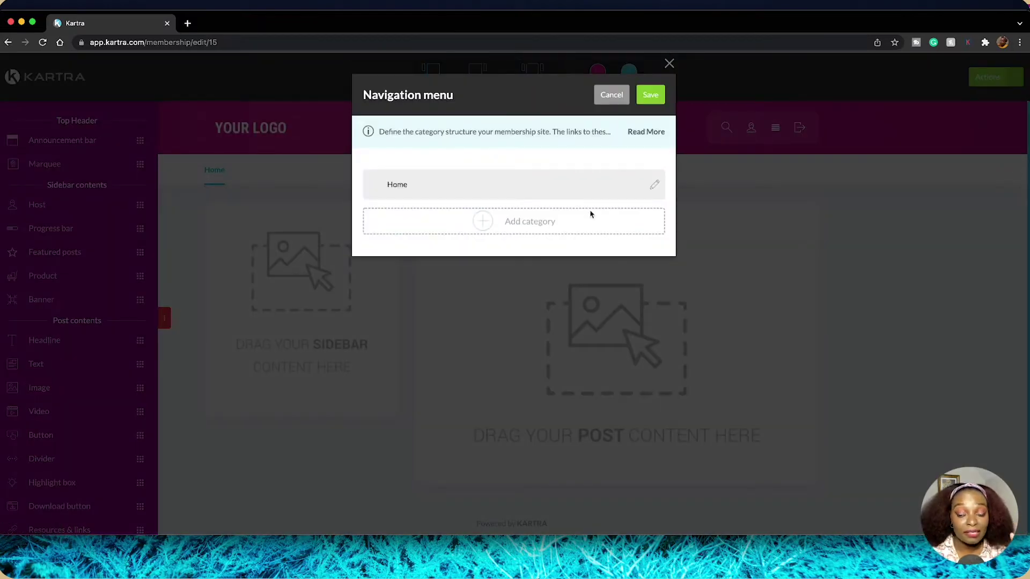
click(654, 186)
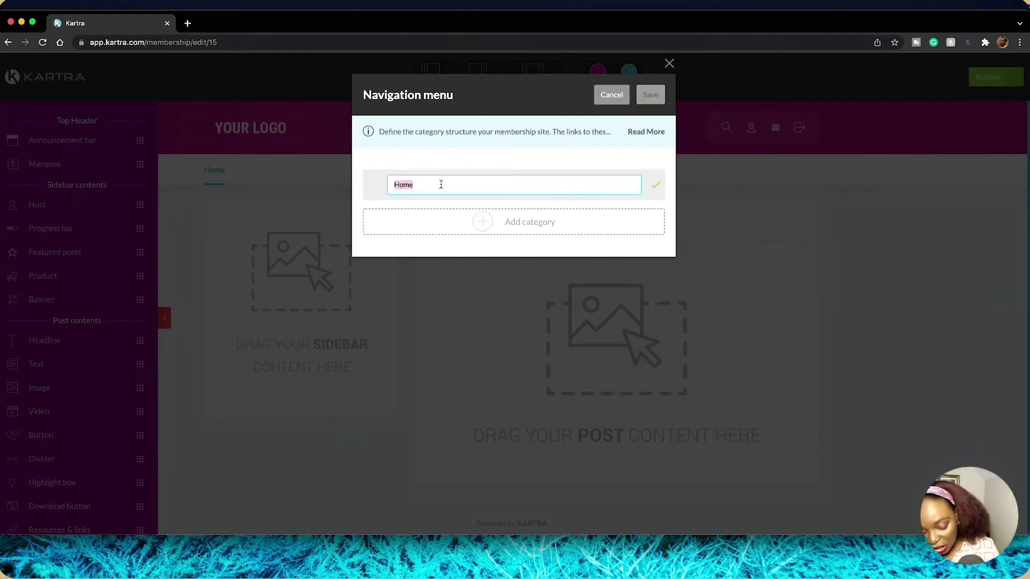
text(Dashboard)
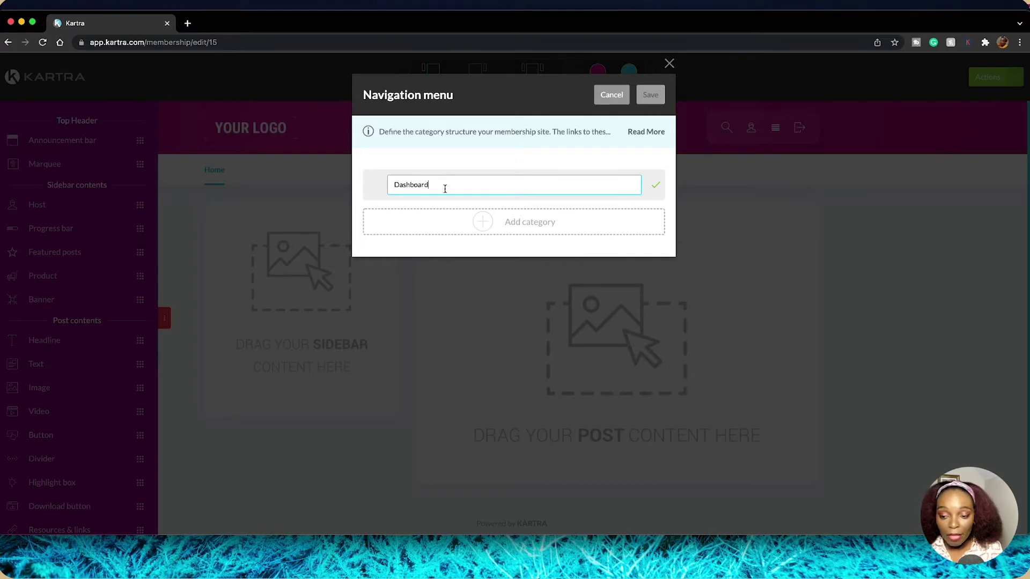
click(655, 185)
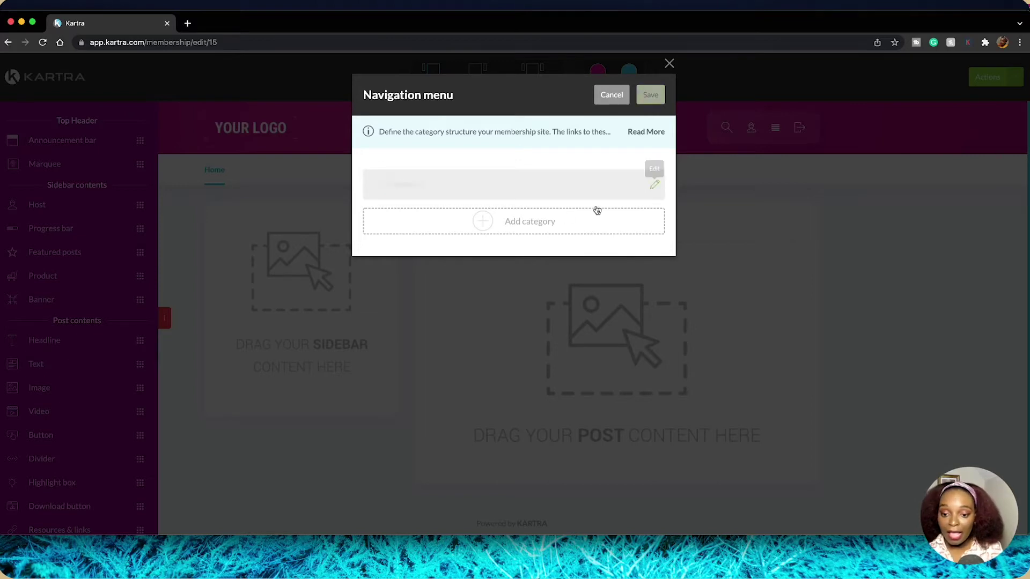
Step: Add a category named "Module 1" to the navigation menu
click(482, 232)
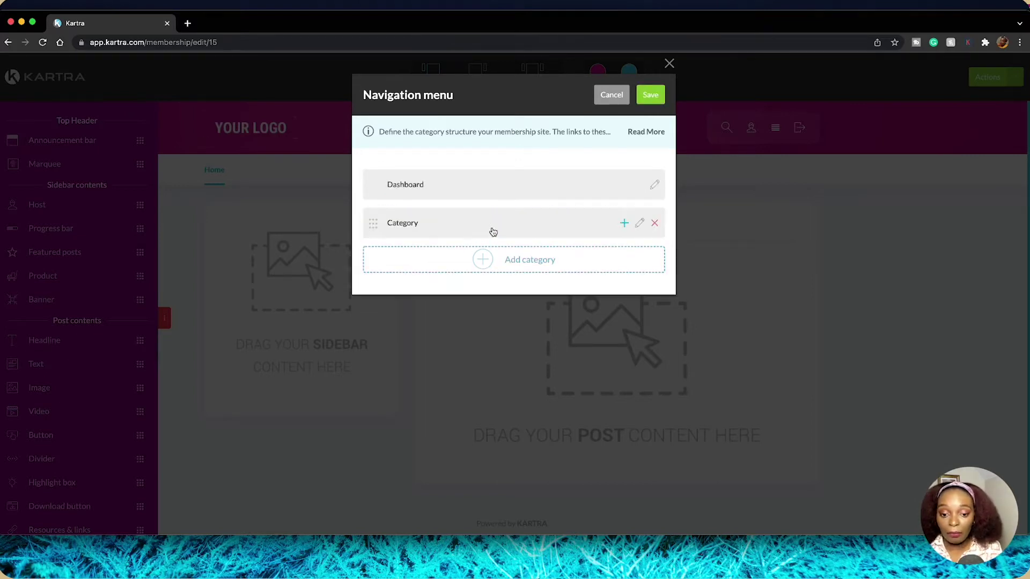
double_click(406, 223)
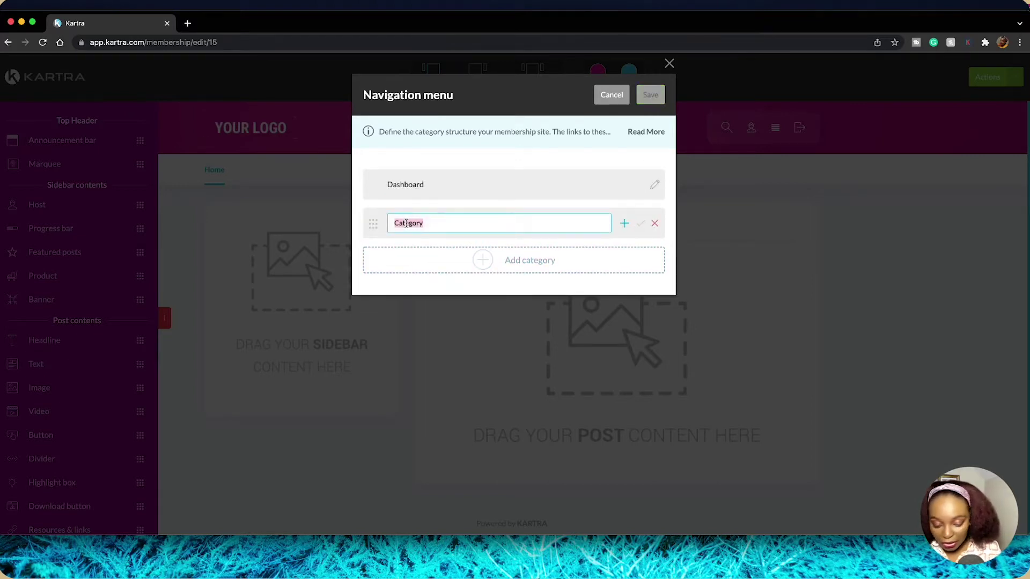
text(Module 1)
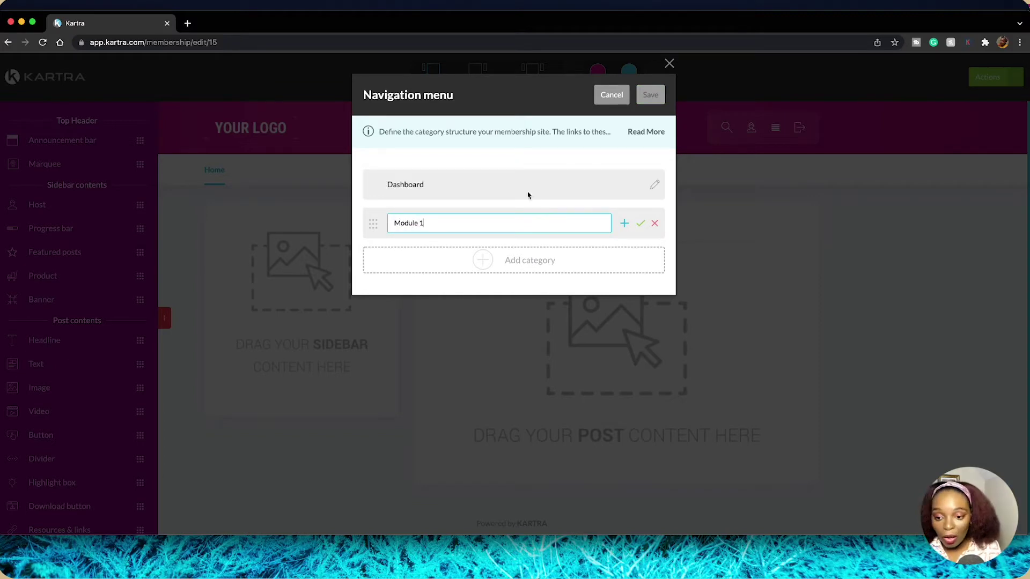
click(641, 223)
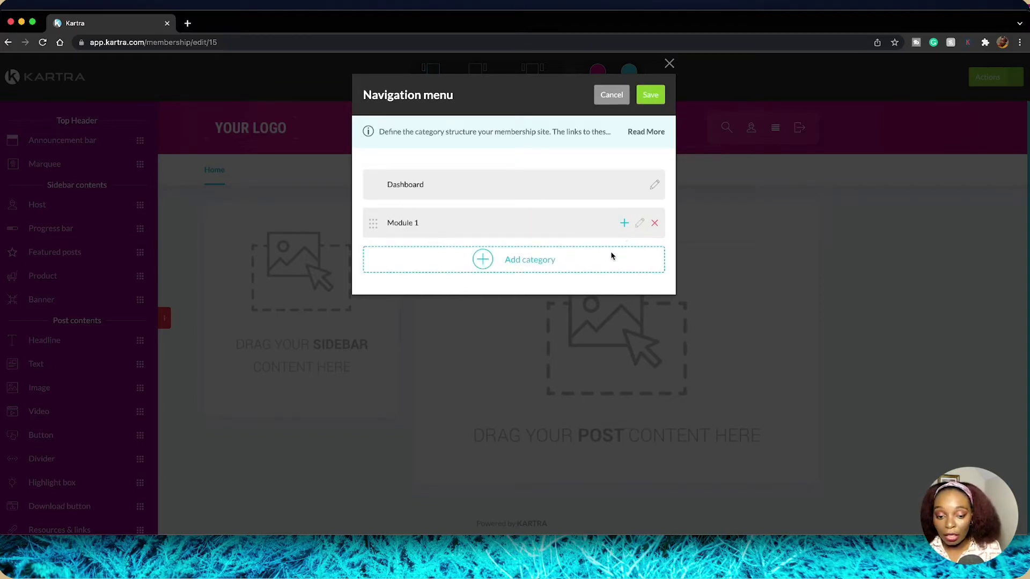
Step: Add a category named "Module 2" below Module 1 and save the navigation menu
click(519, 261)
click(640, 262)
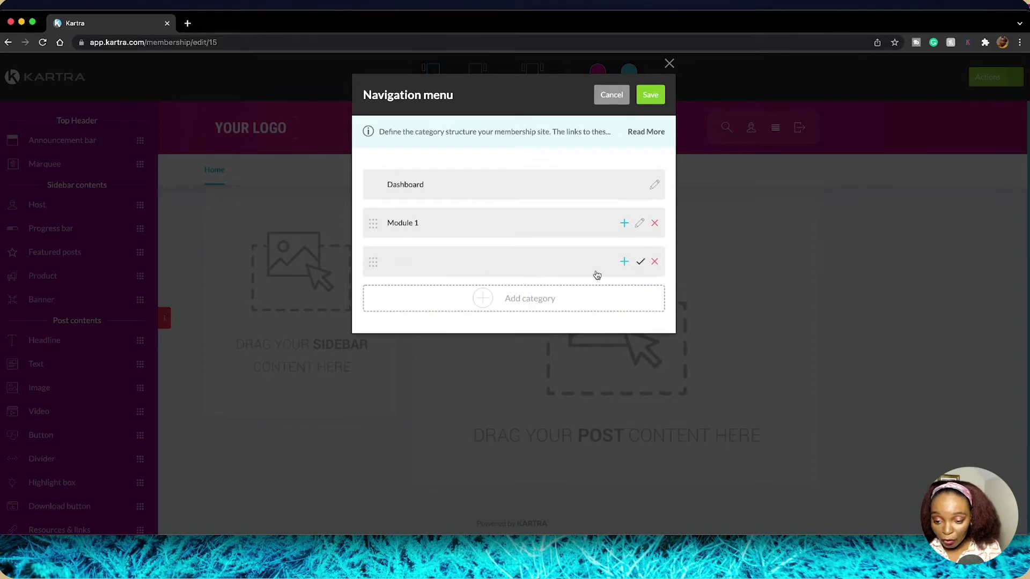
double_click(440, 264)
text(Module 2)
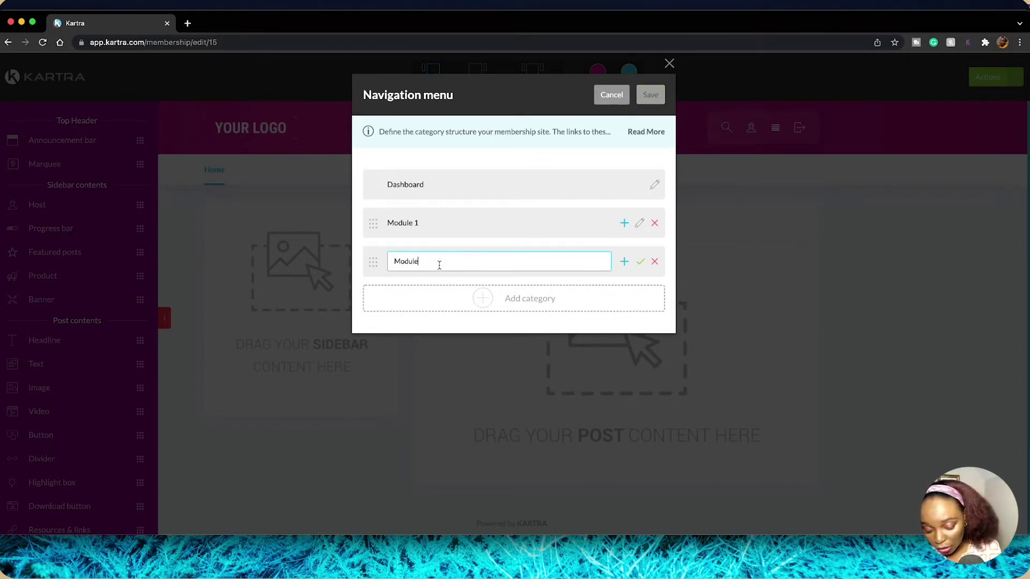
click(641, 262)
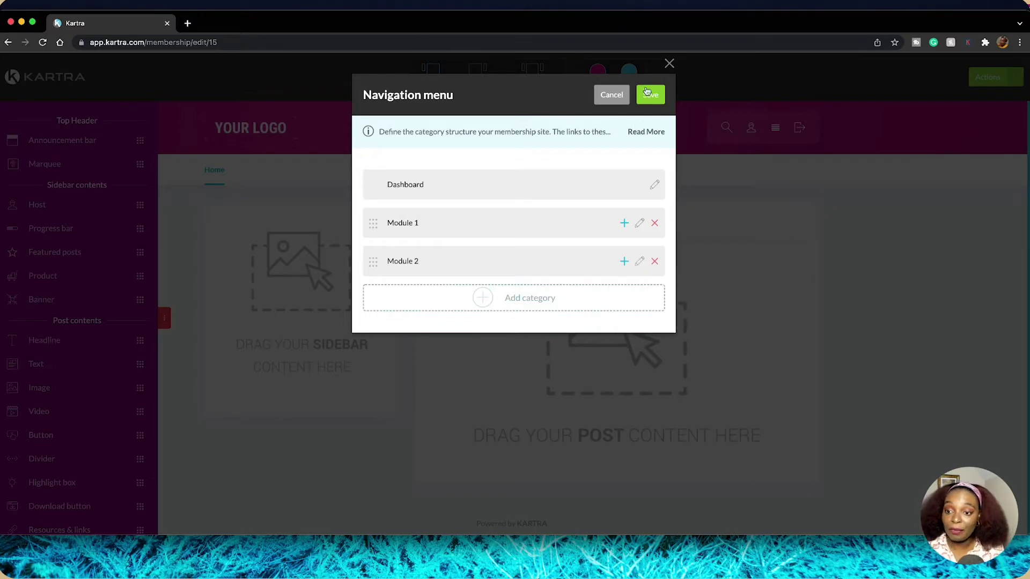
click(651, 95)
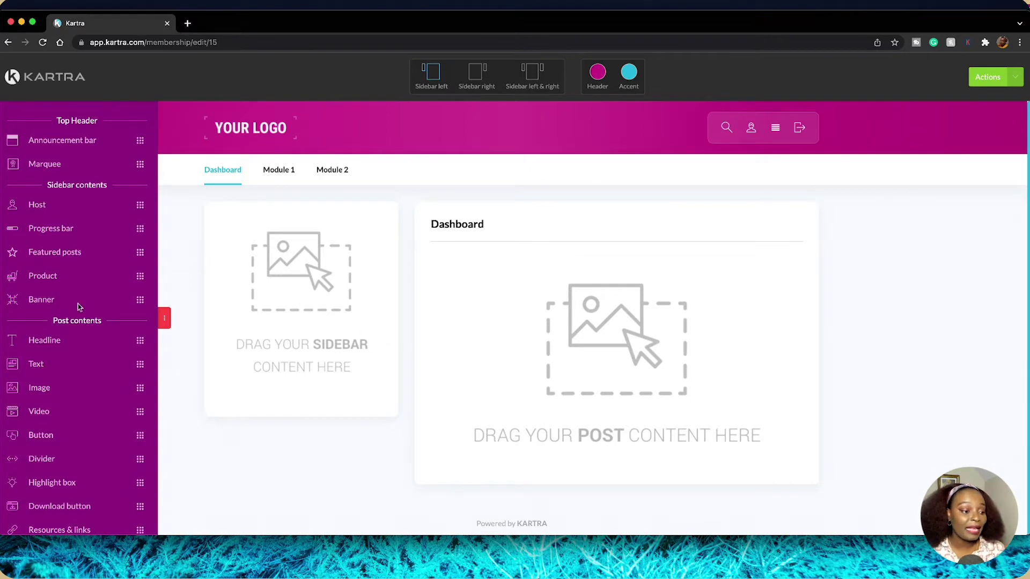
Step: Add a Host block to the Dashboard sidebar using the centered layout with a round photo above the name
scroll(96, 331, down, 5)
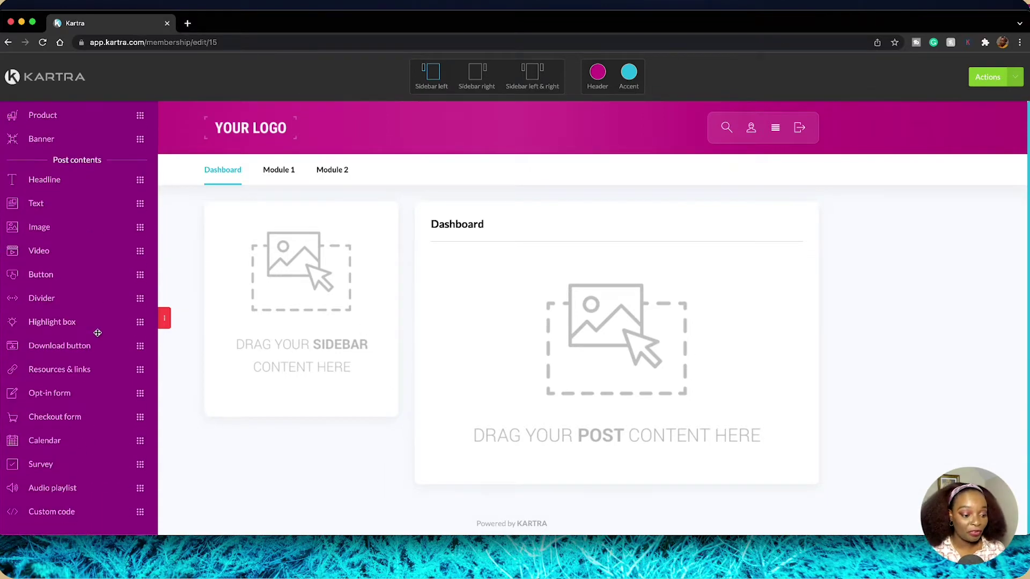
scroll(98, 333, up, 5)
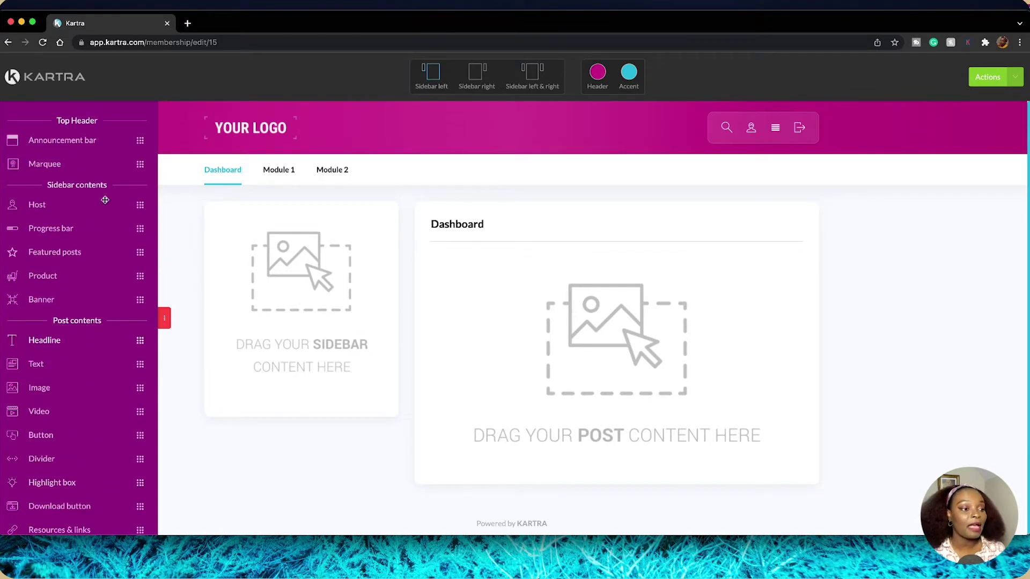
drag(37, 205, 286, 220)
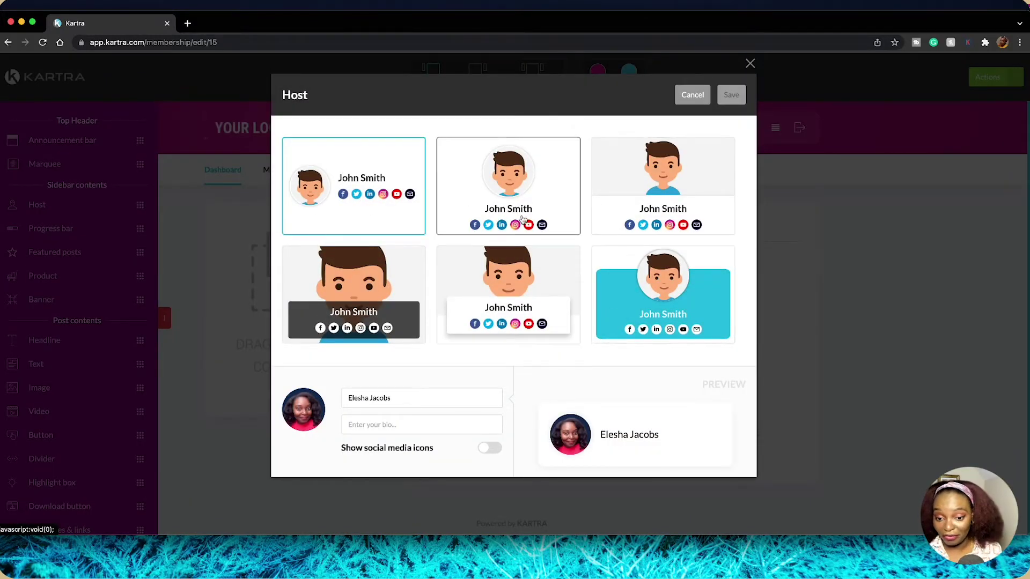
click(558, 214)
Step: Set the host's bio to "IT Strategist and CEO of Innovategy™ Solutions"
click(396, 424)
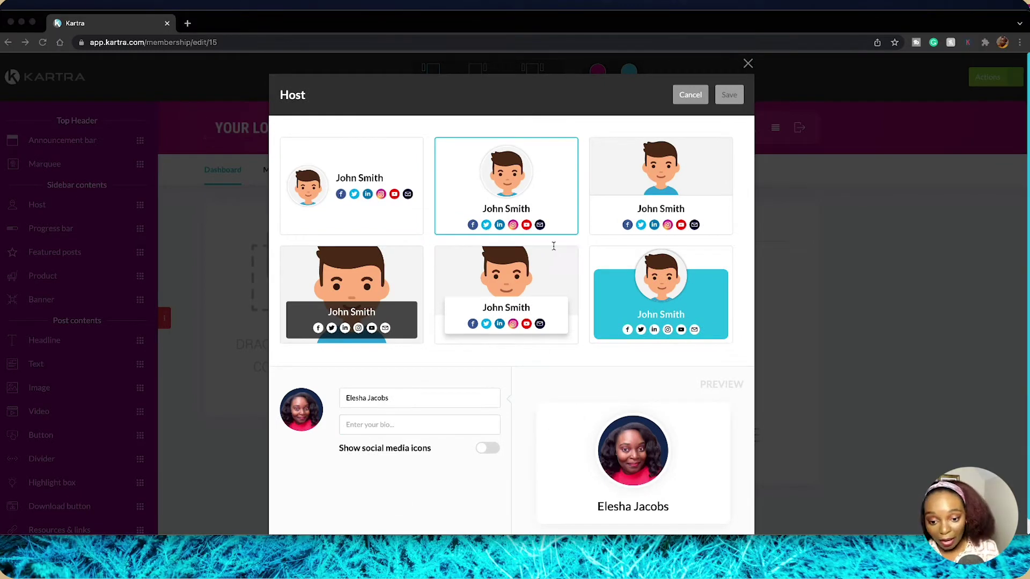
click(365, 419)
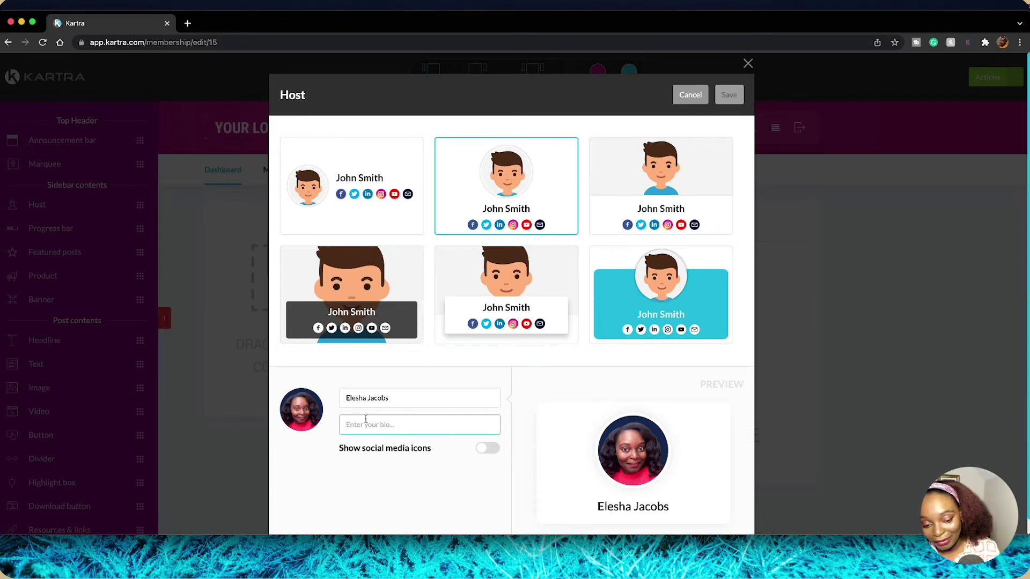
text(I am Elesha Jacobs of Innovategy Solutions and I help small business owners and)
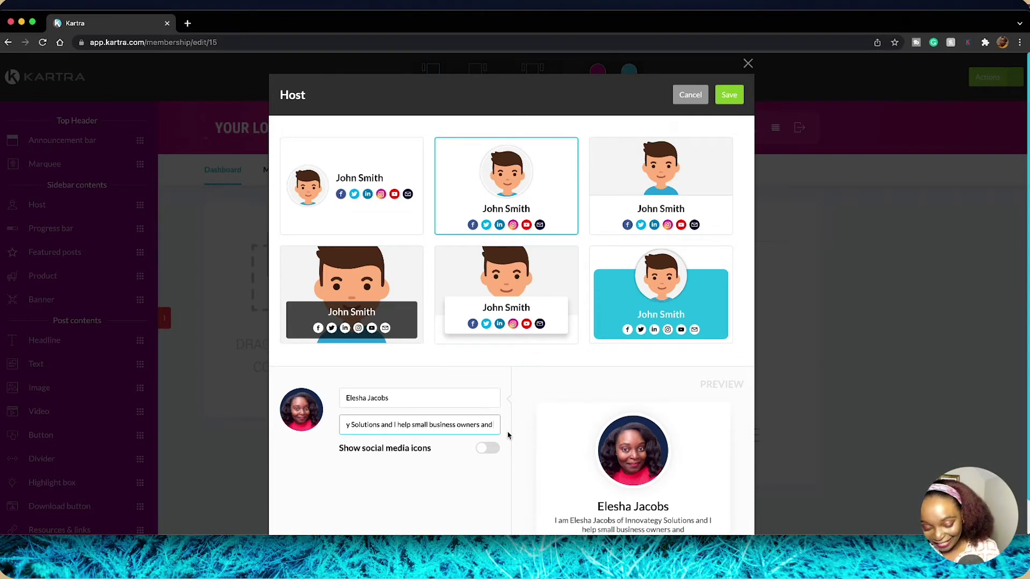
key(super+a)
text(IT)
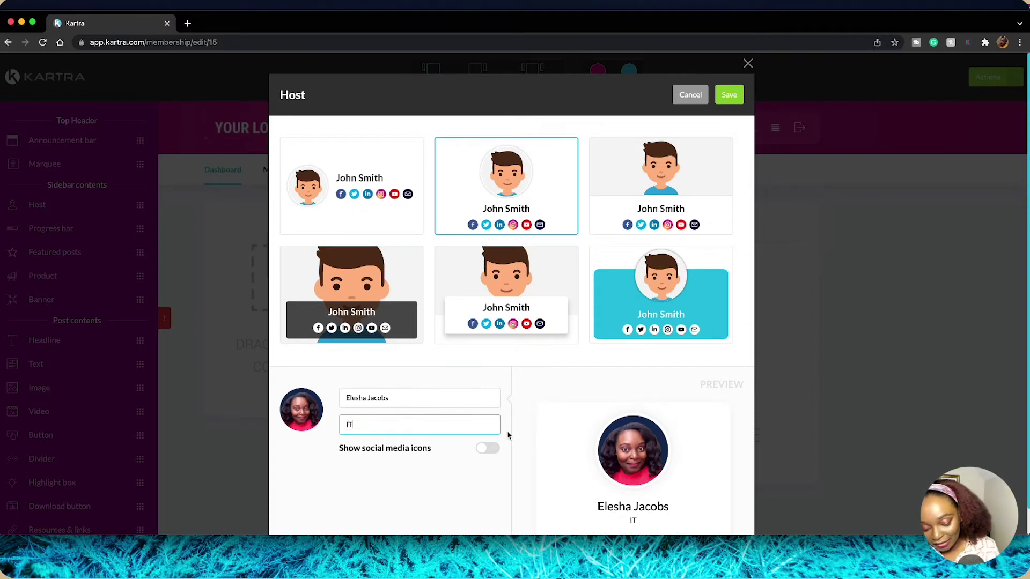
text( Strategist)
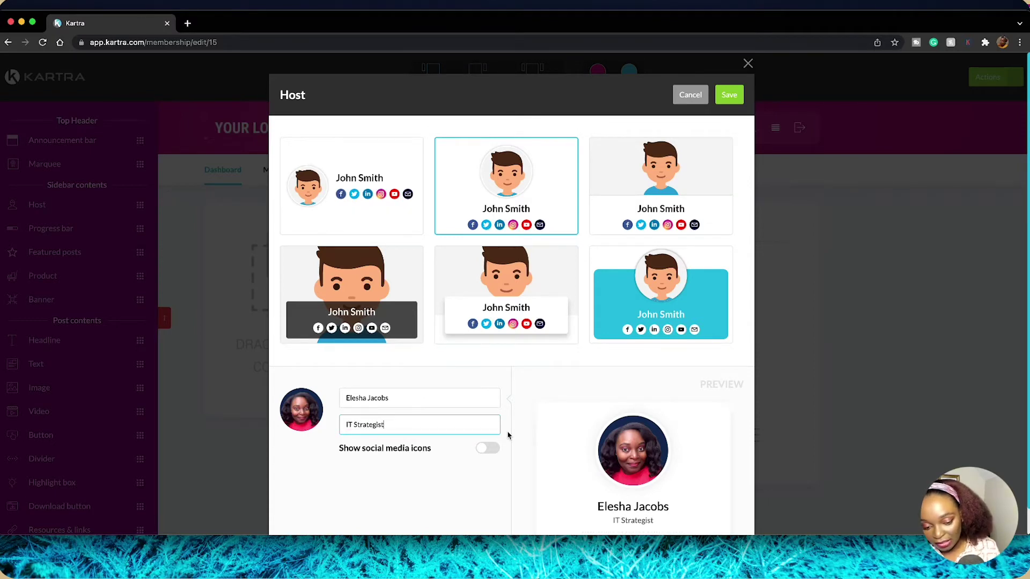
text( and CEO)
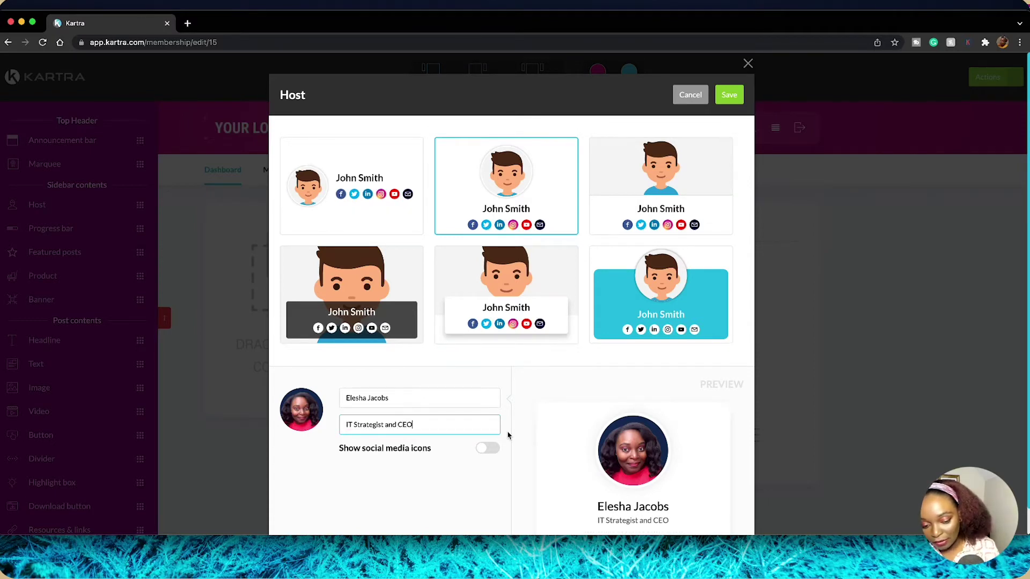
text( of Inno)
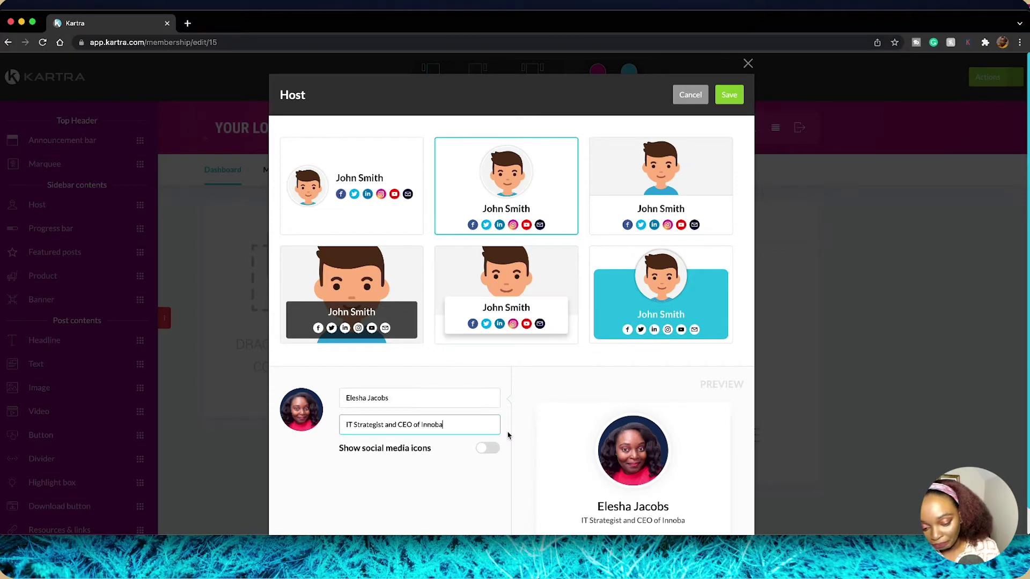
text(vategy)
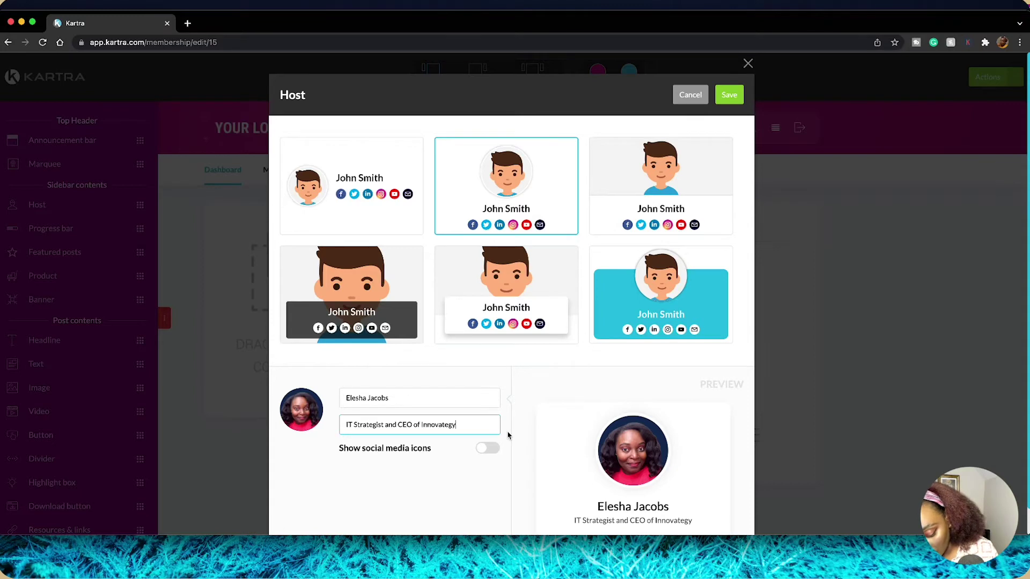
text(™ Solu)
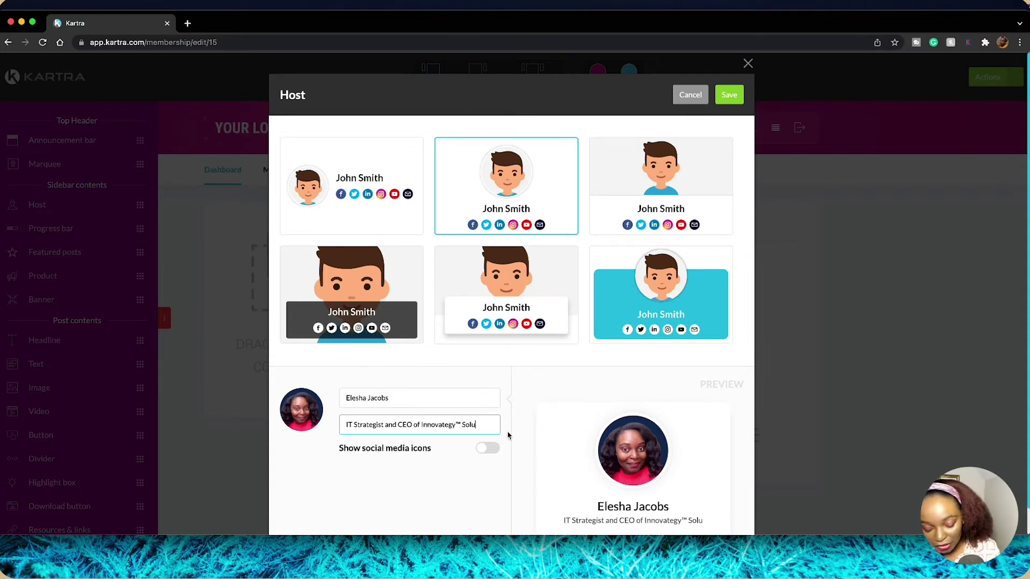
text(tions)
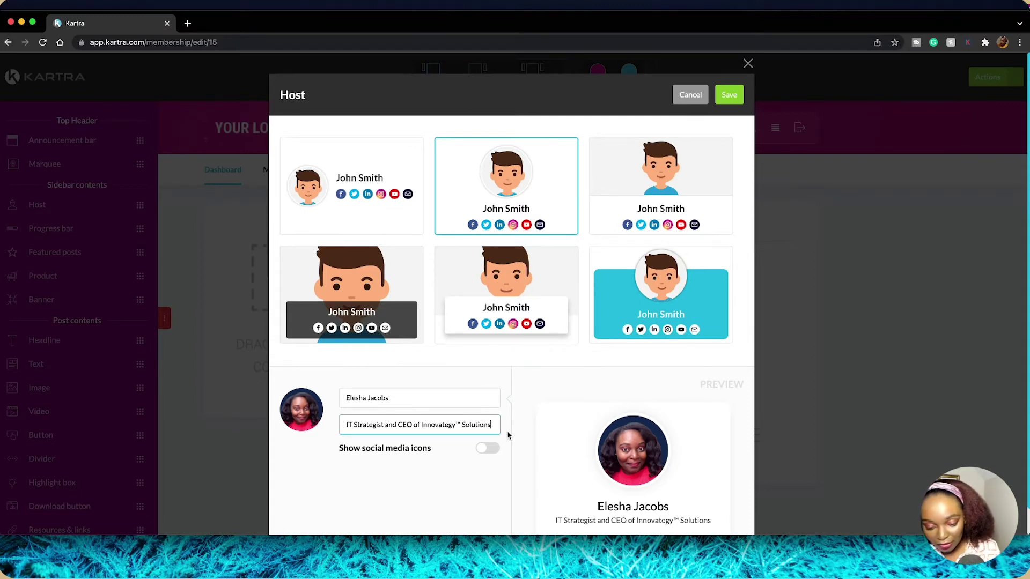
Step: Show social media icons for the host, enabling Instagram and entering the host's Instagram profile URL
click(483, 453)
scroll(487, 474, down, 5)
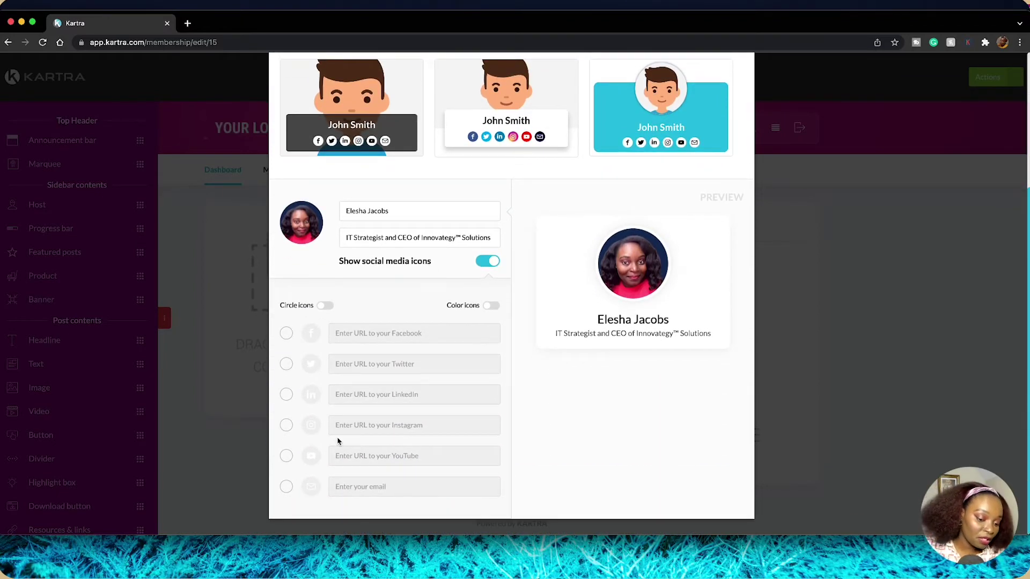
click(285, 425)
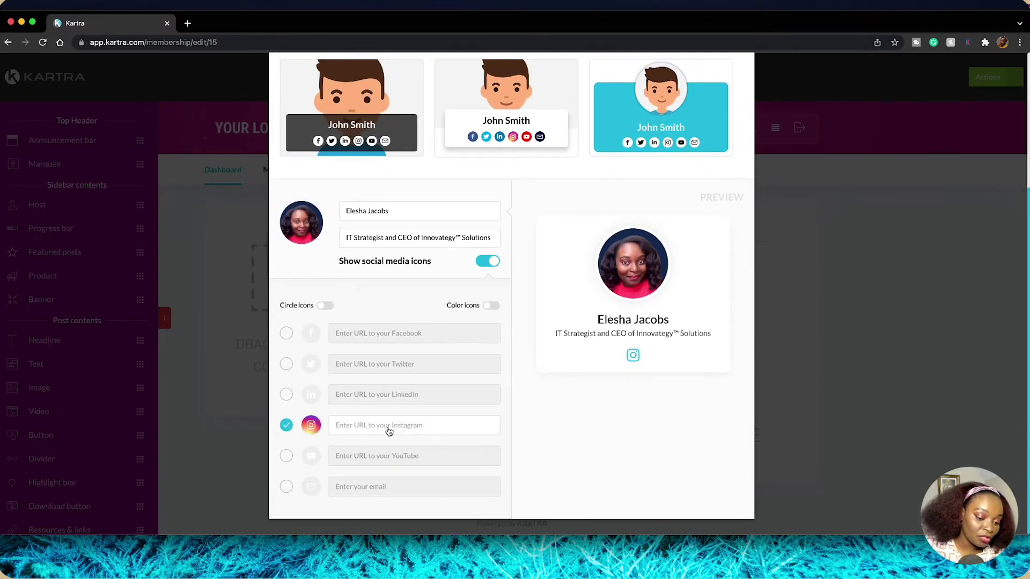
click(388, 426)
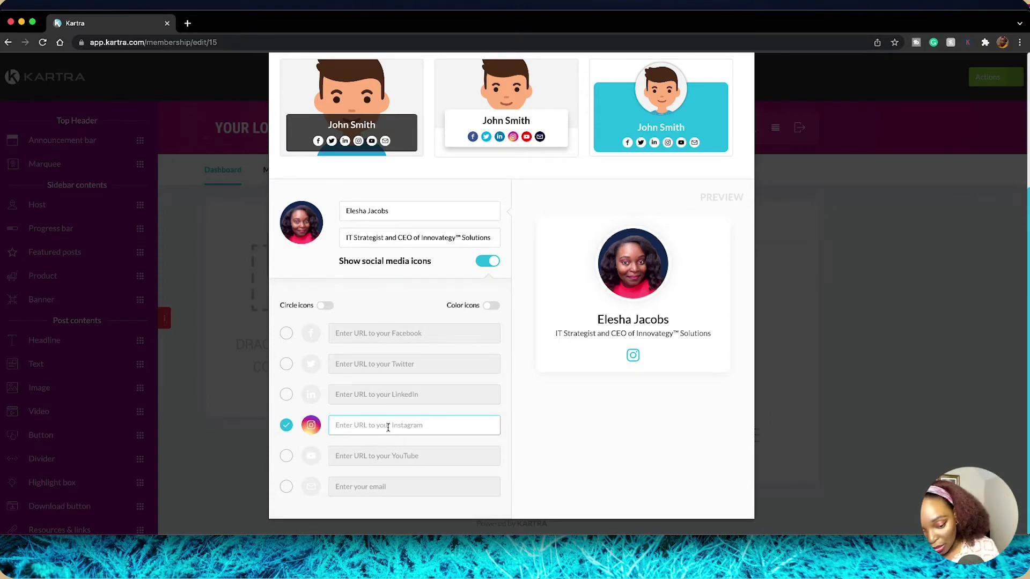
text(www)
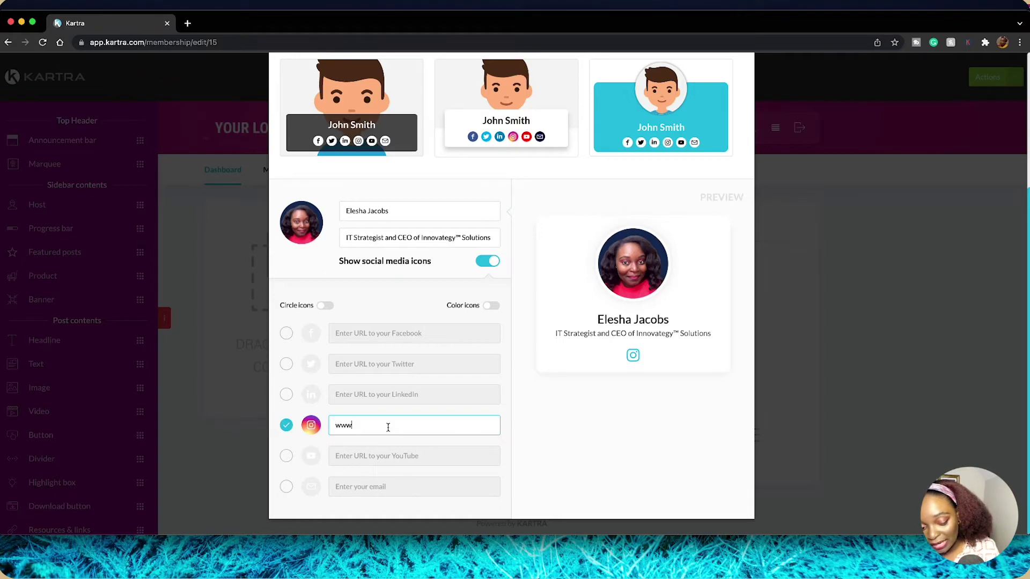
key(BackSpace)
key(BackSpace)
key(BackSpace)
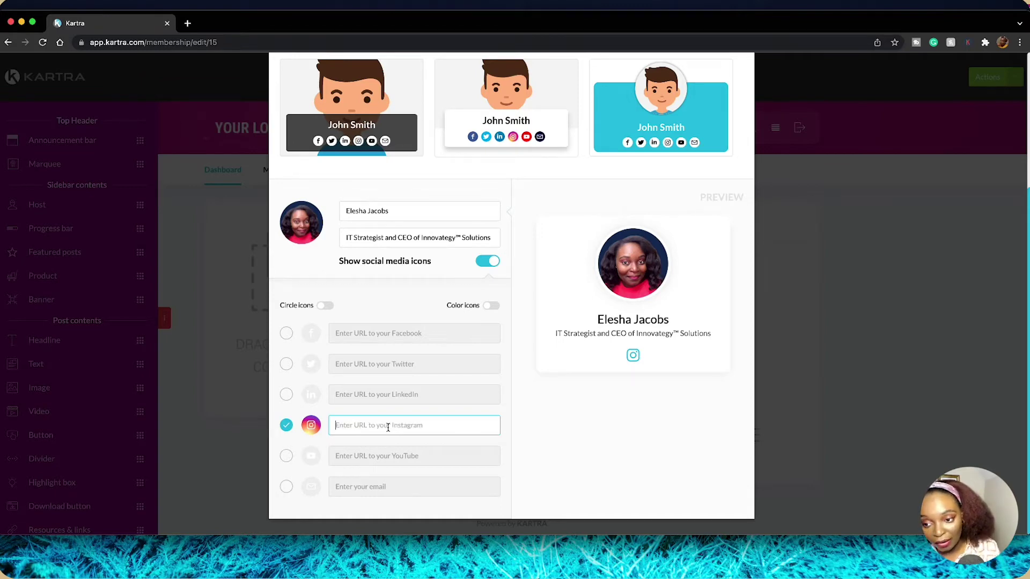
text(h)
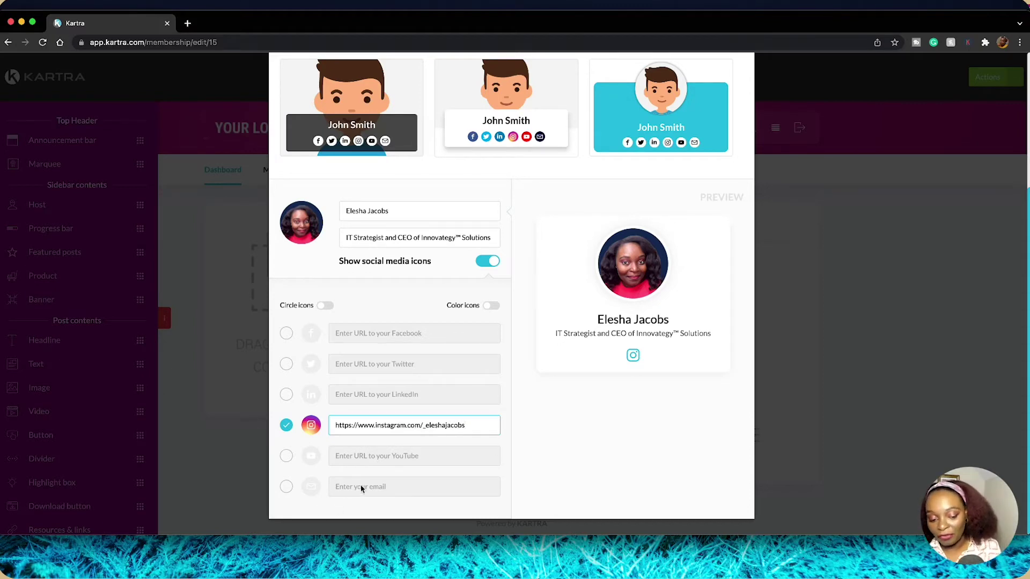
Step: Turn on color icons for the host's social media, keeping only Instagram enabled, and save the Host block
click(287, 486)
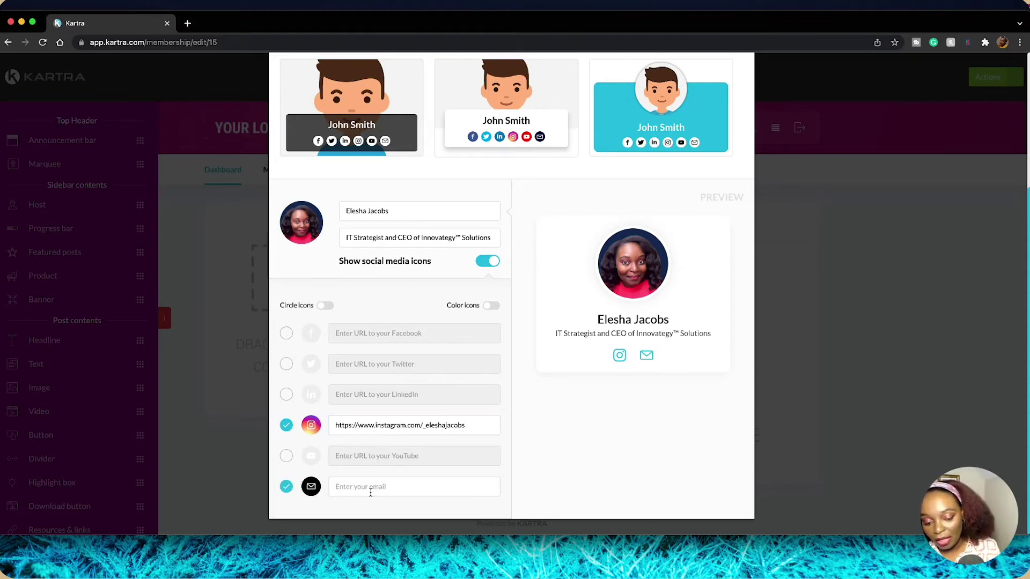
click(285, 487)
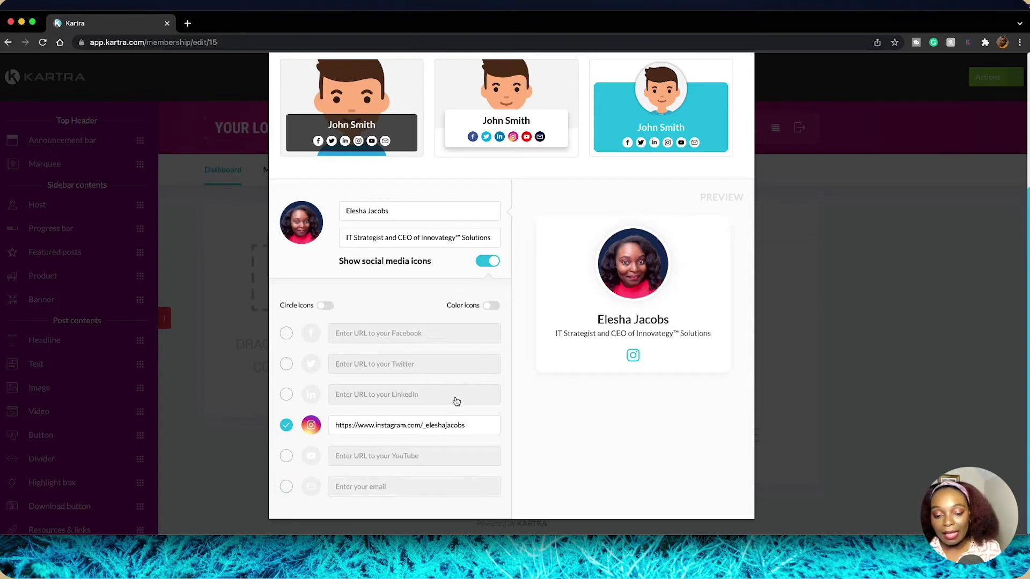
scroll(455, 404, up, 3)
scroll(464, 413, up, 2)
scroll(472, 423, down, 5)
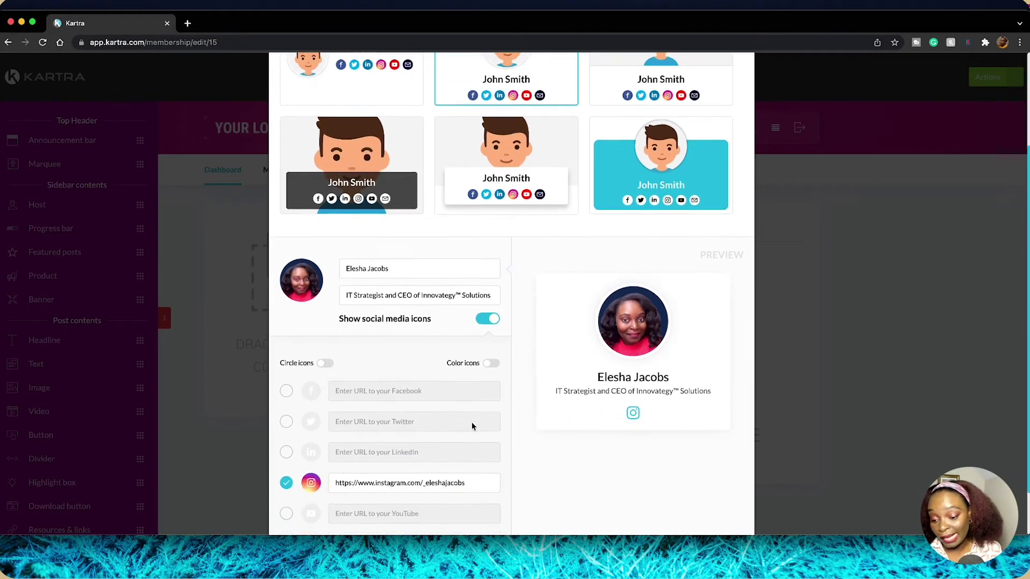
click(488, 360)
scroll(476, 400, up, 3)
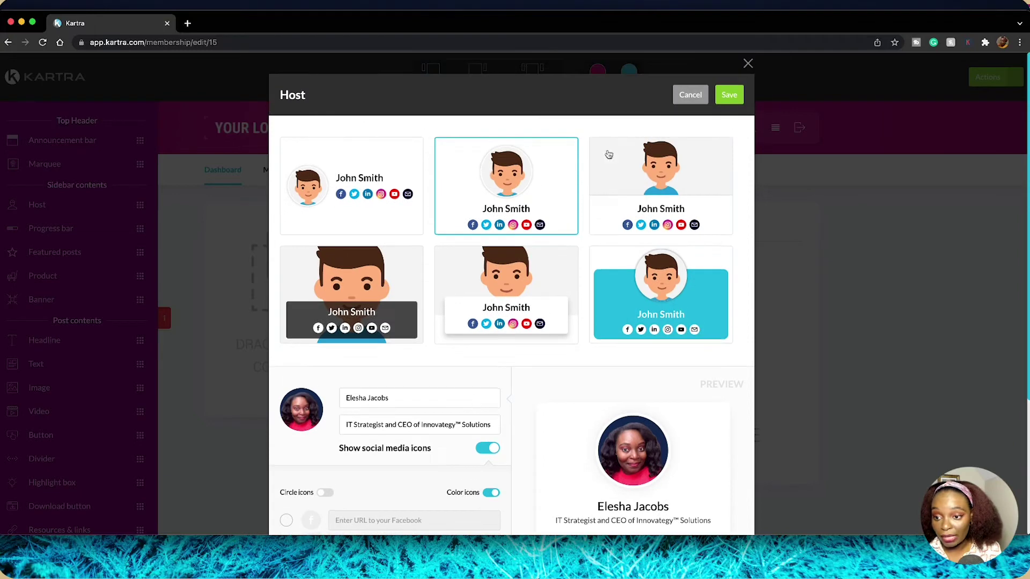
click(720, 99)
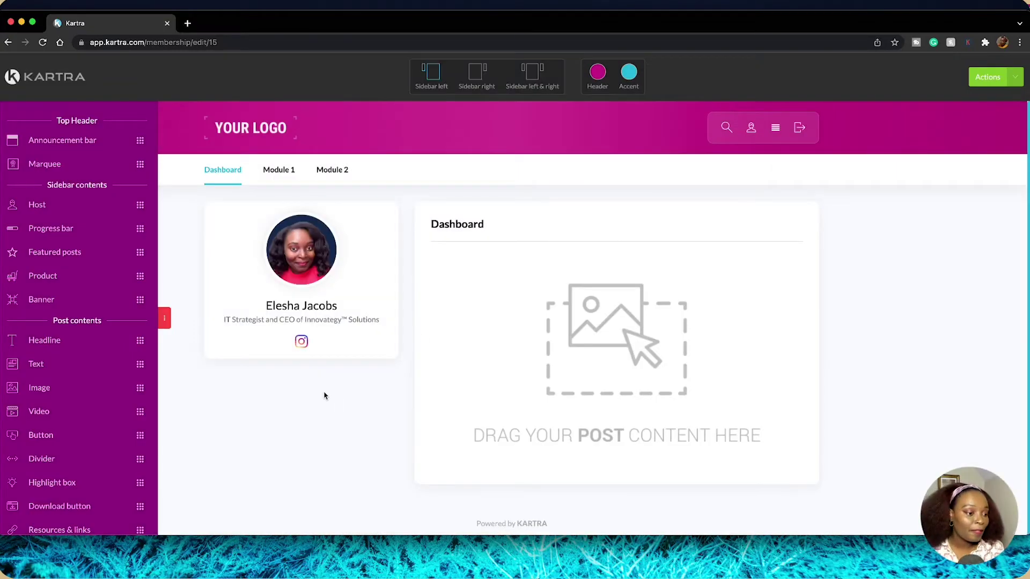
drag(39, 298, 301, 431)
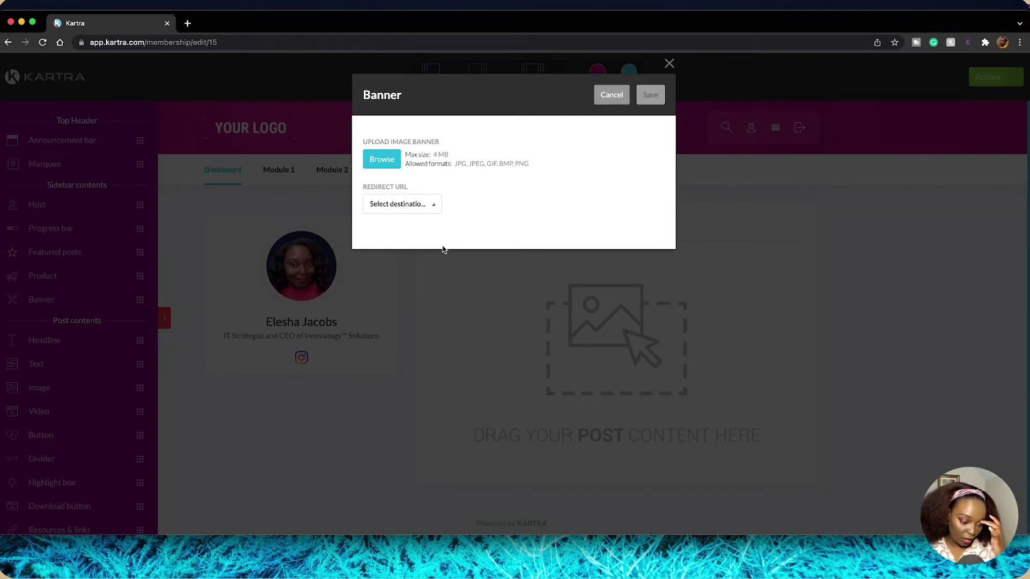
click(612, 97)
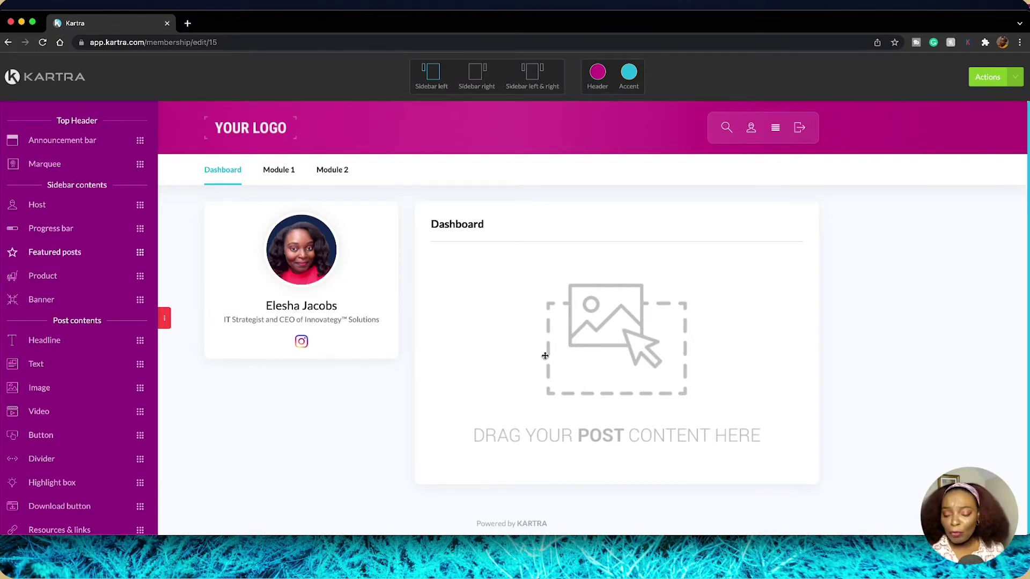
drag(78, 253, 317, 442)
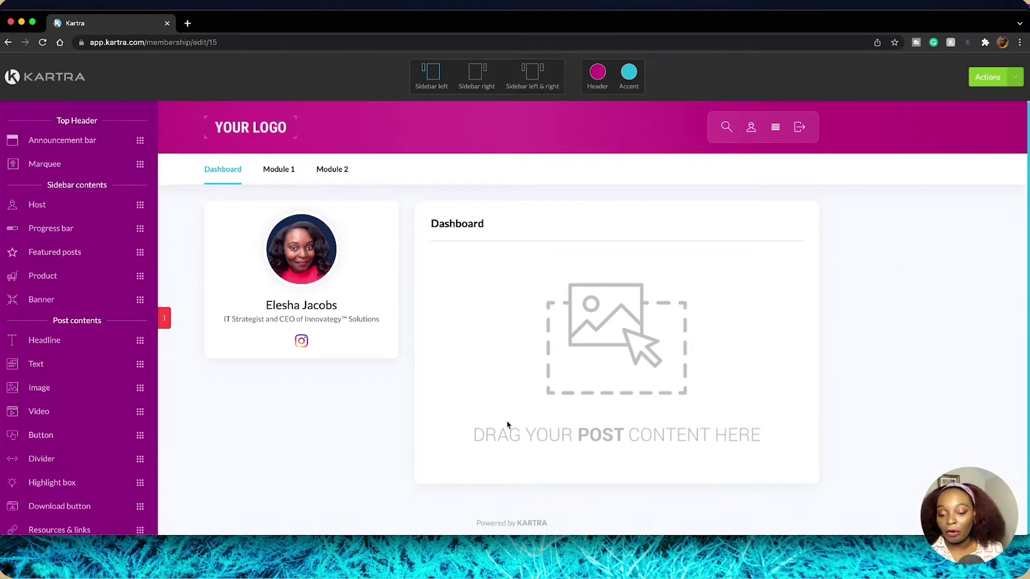
Step: Add a headline reading "Welcome" to the Dashboard post content
scroll(508, 425, down, 1)
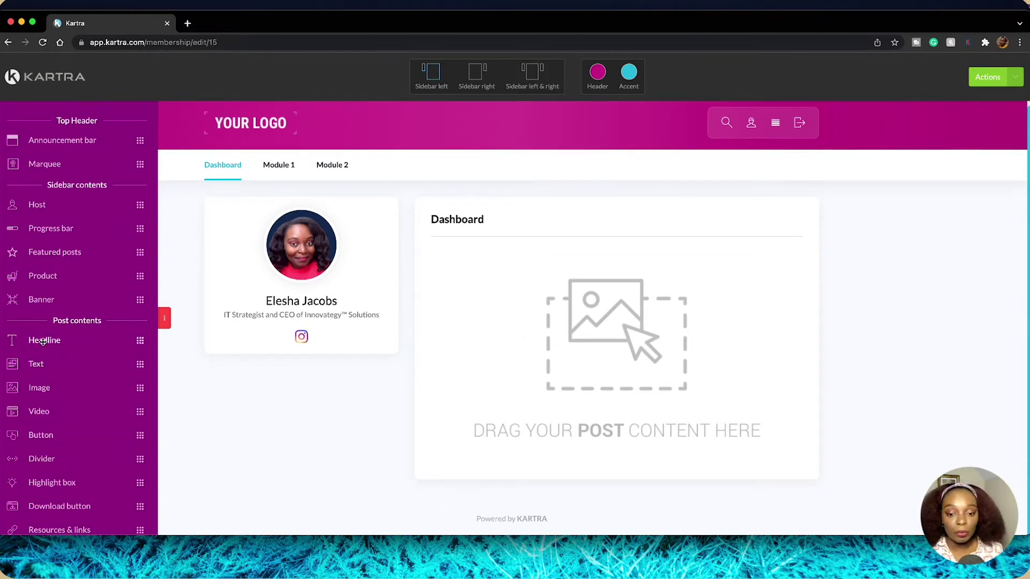
drag(42, 341, 628, 261)
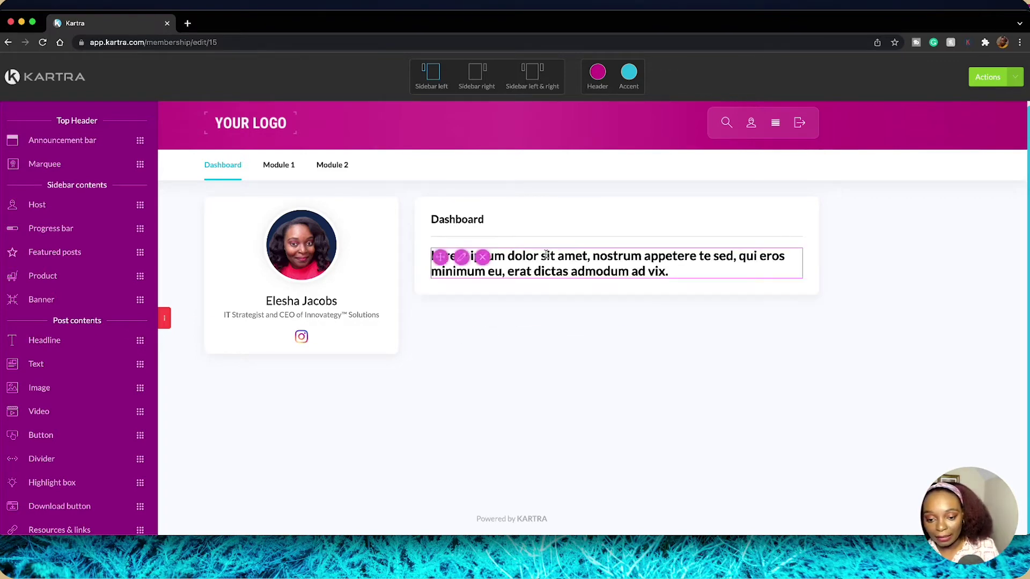
click(546, 255)
text(Welcom)
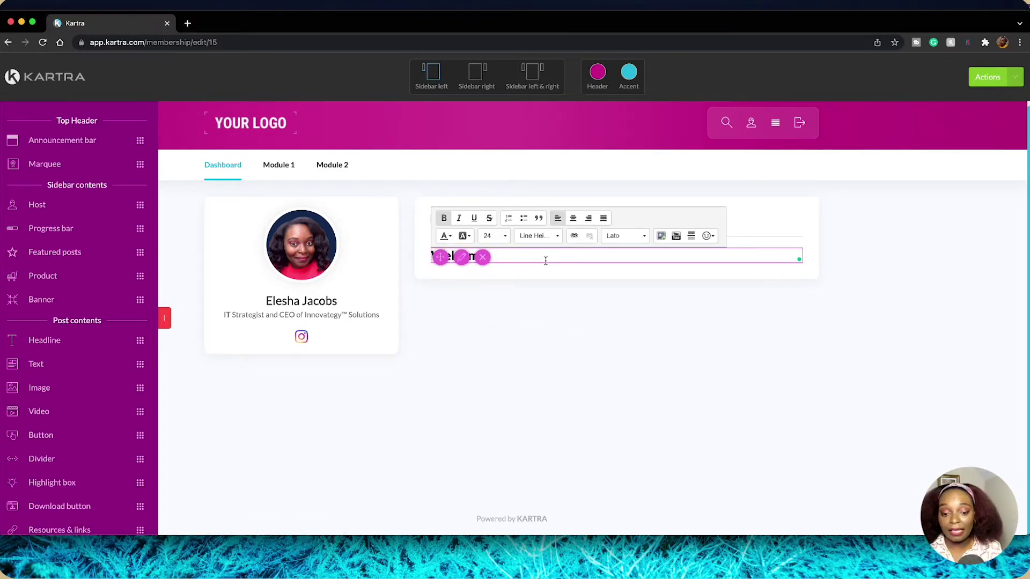
click(567, 339)
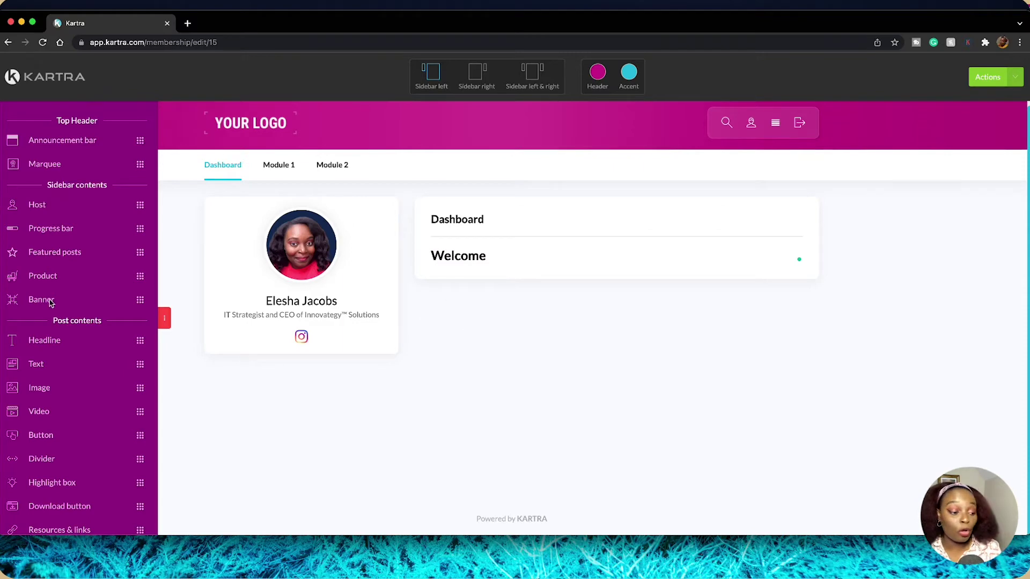
Step: Add a video block below the Welcome headline, using Kartra Video as the source and "No category in particular" as the category
scroll(82, 448, down, 1)
scroll(82, 448, down, 1)
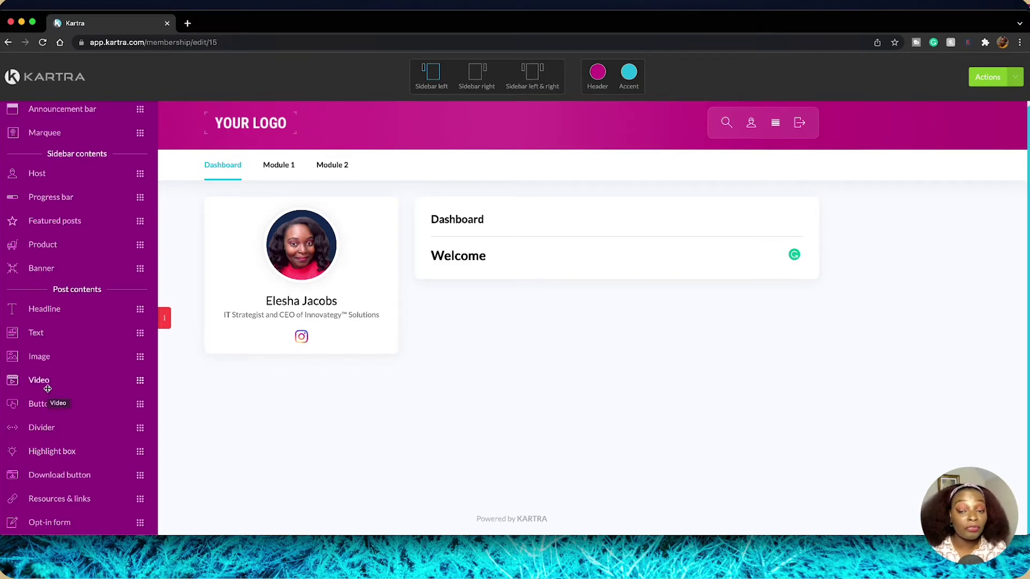
drag(48, 388, 496, 329)
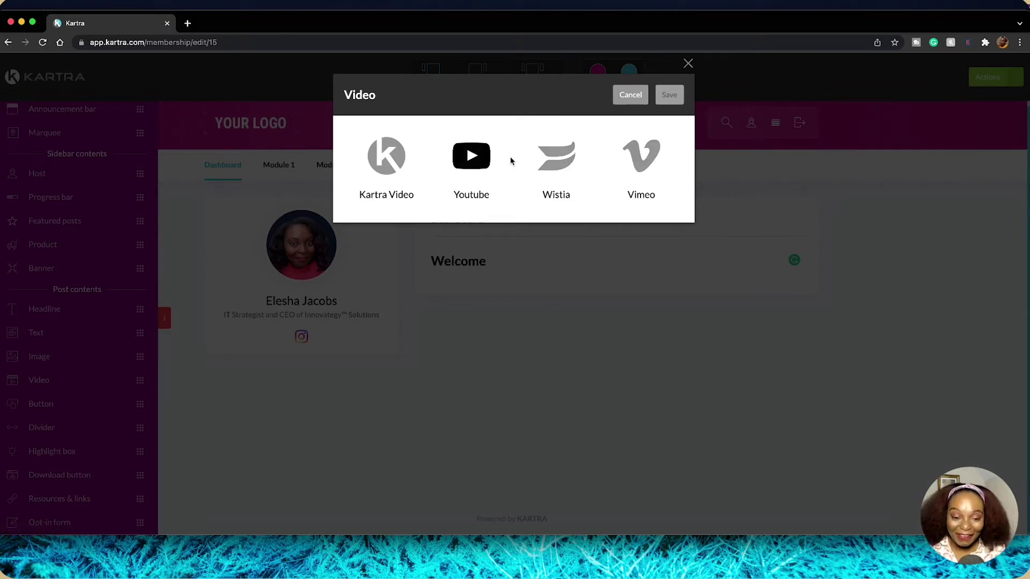
click(389, 158)
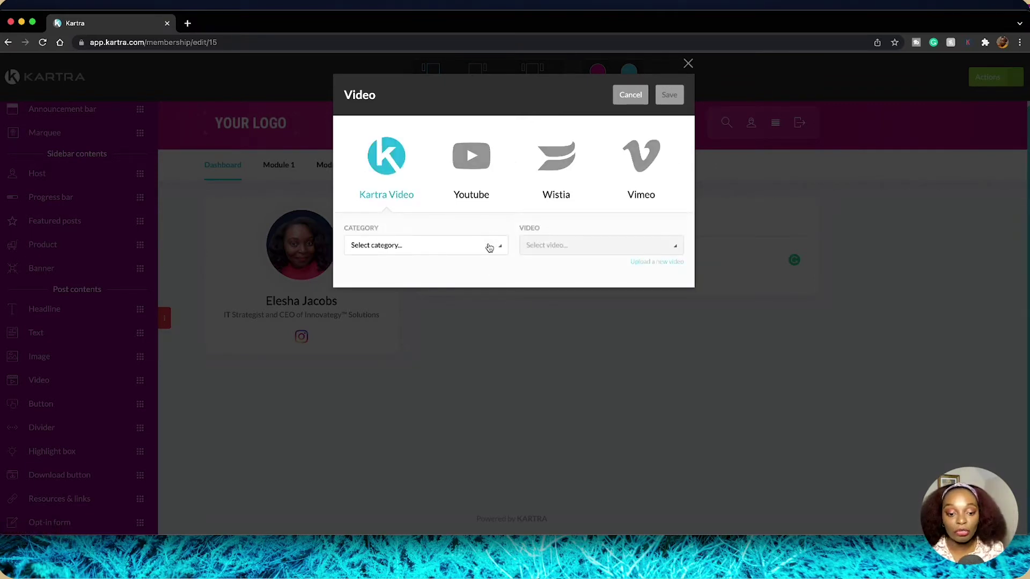
click(489, 247)
scroll(421, 312, down, 2)
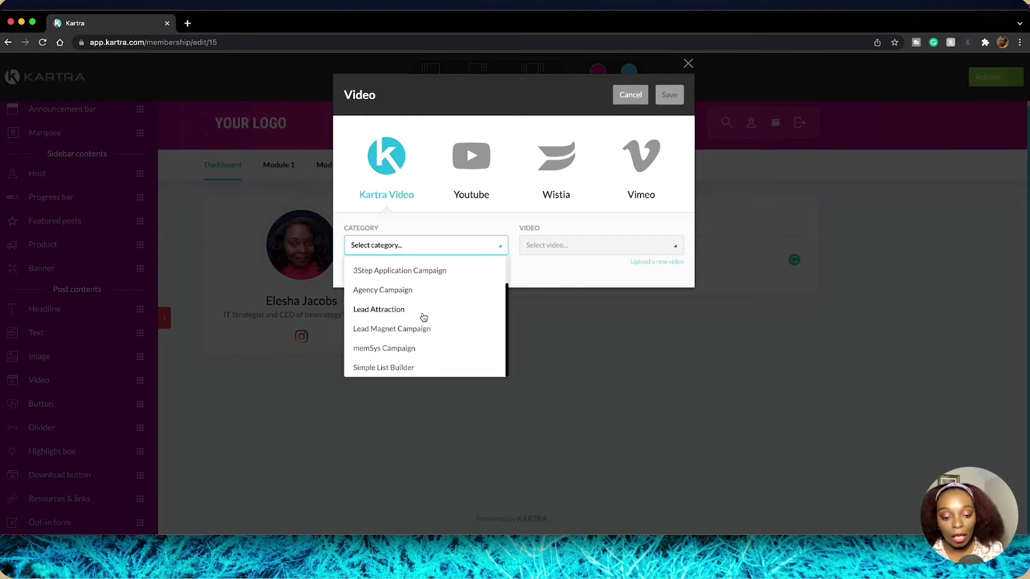
scroll(421, 317, up, 2)
click(417, 286)
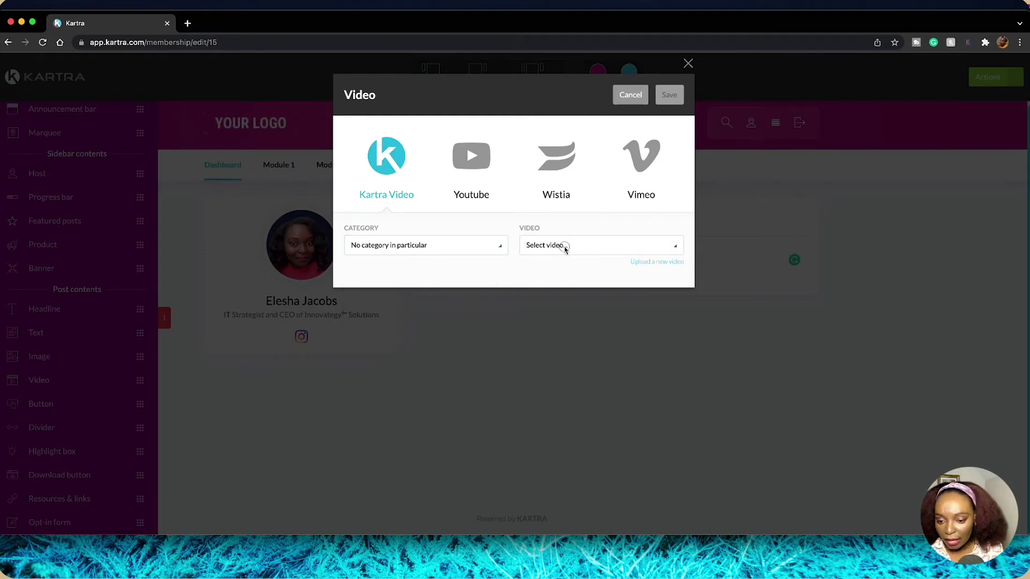
Step: Choose Welcome_Letter.mp4 as the block's video and save it to the Dashboard post
click(565, 247)
scroll(592, 332, down, 3)
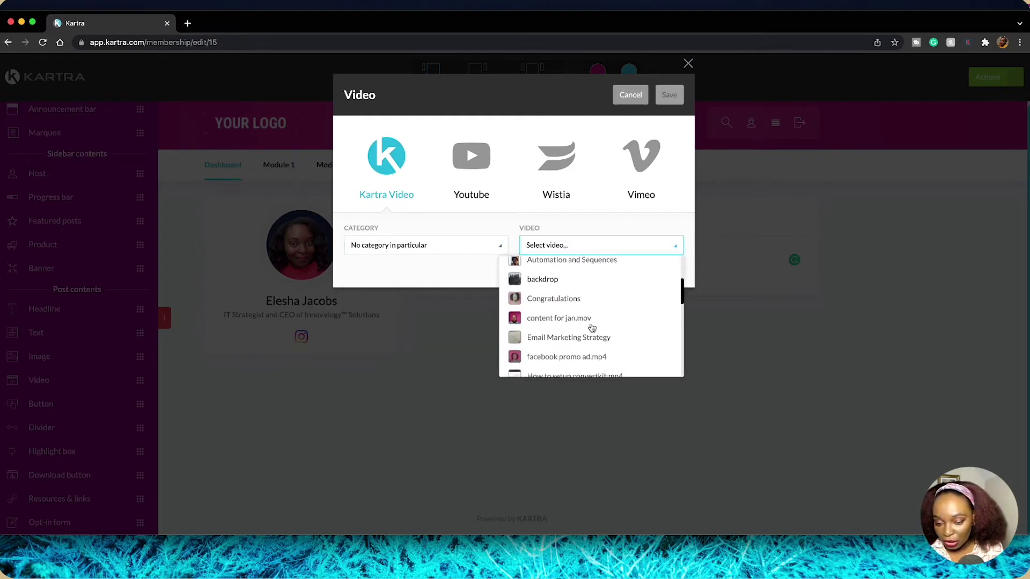
scroll(592, 328, down, 4)
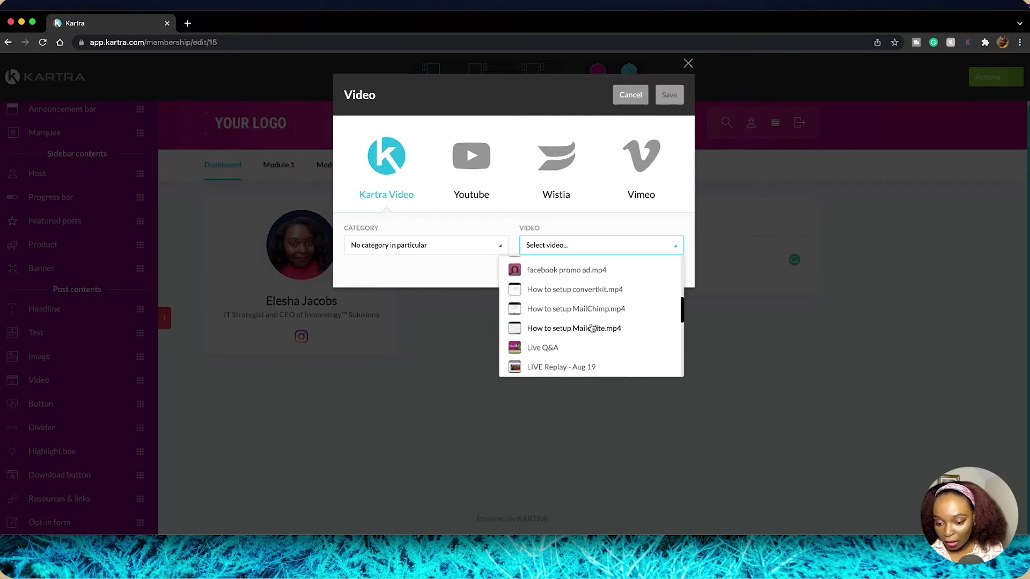
scroll(592, 328, down, 1)
scroll(591, 327, up, 1)
scroll(591, 328, down, 4)
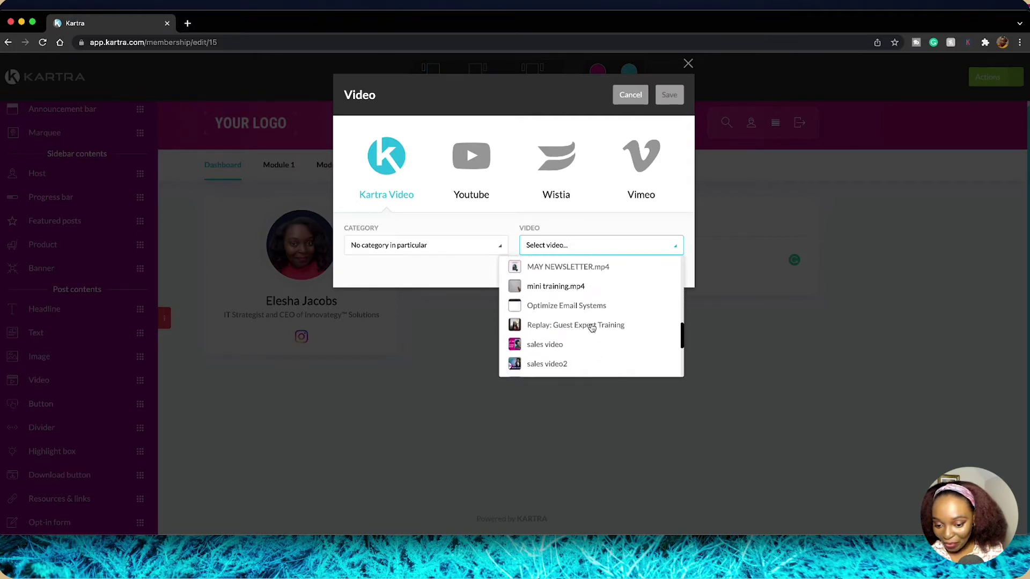
scroll(592, 328, down, 6)
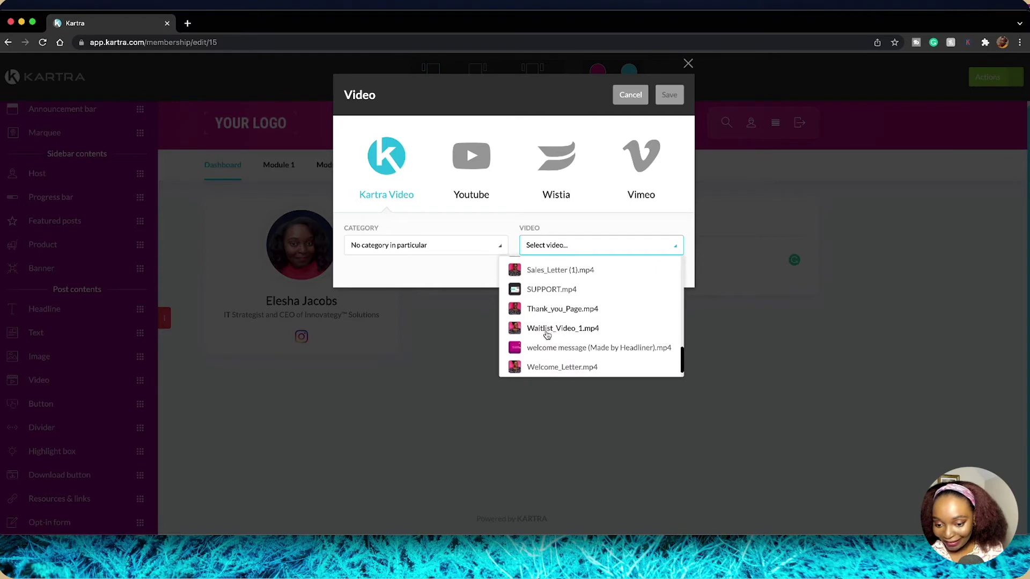
scroll(553, 335, down, 2)
click(557, 349)
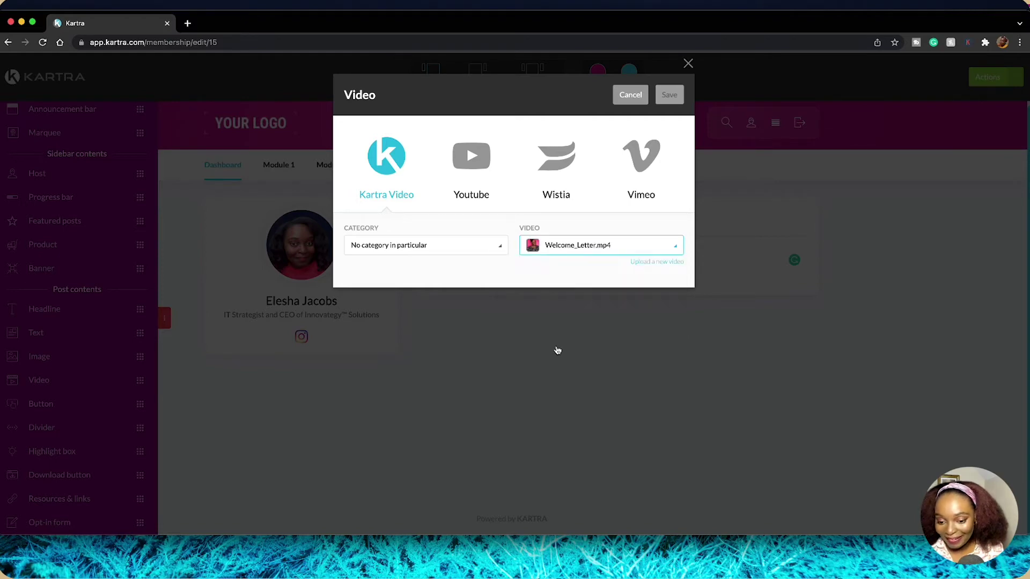
click(669, 94)
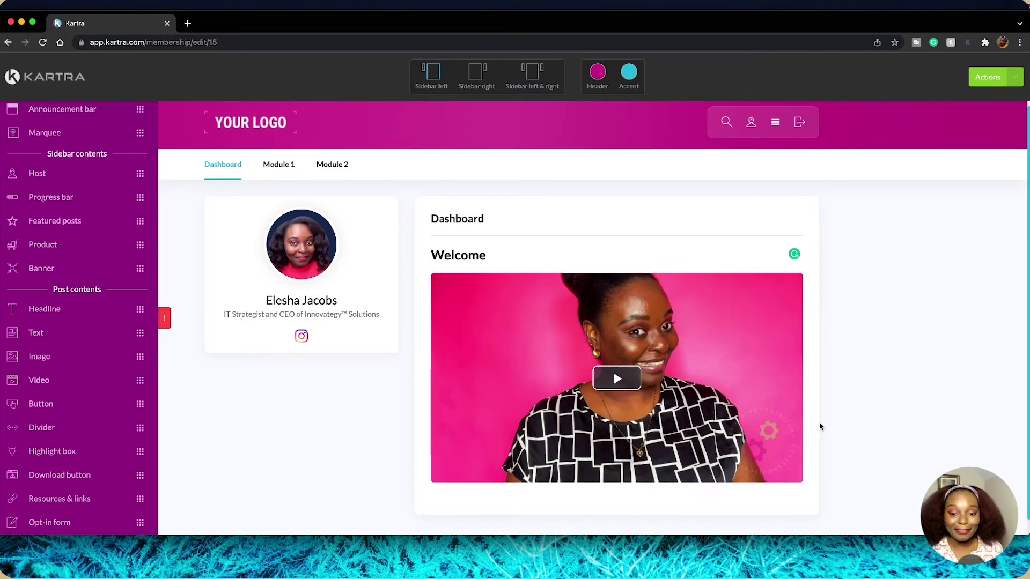
mouse_move(778, 424)
scroll(798, 434, down, 1)
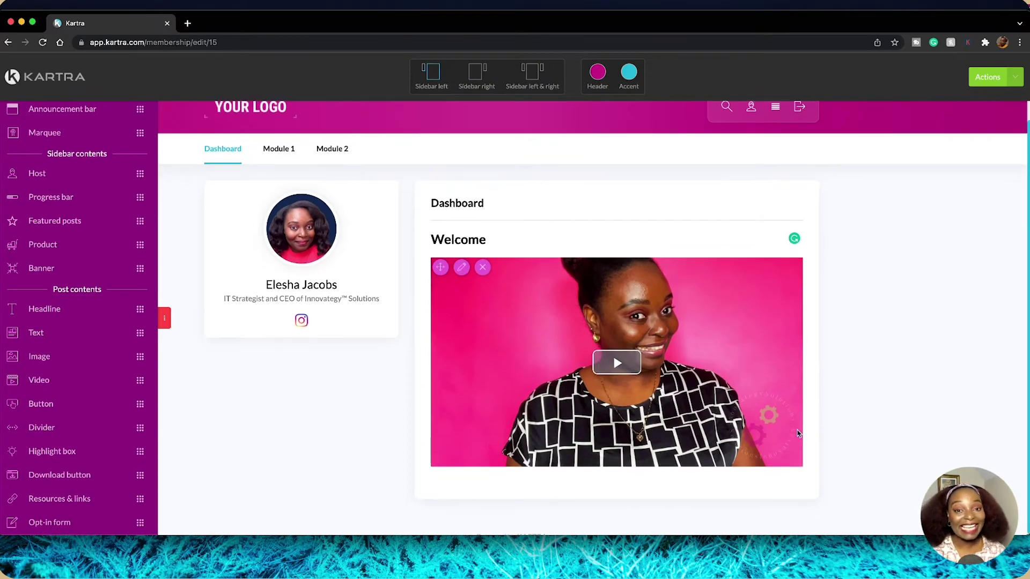
scroll(798, 434, down, 1)
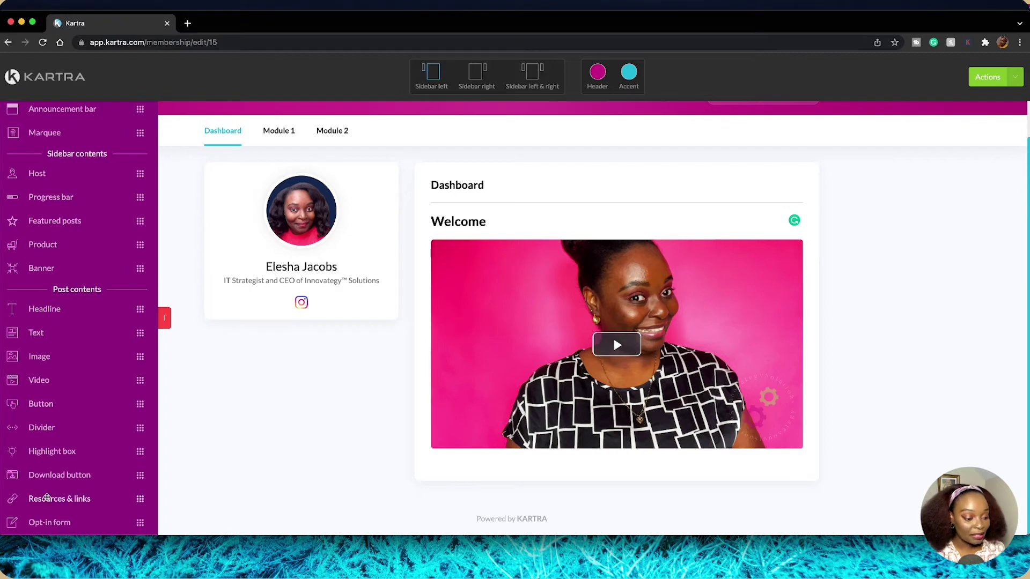
drag(54, 500, 518, 462)
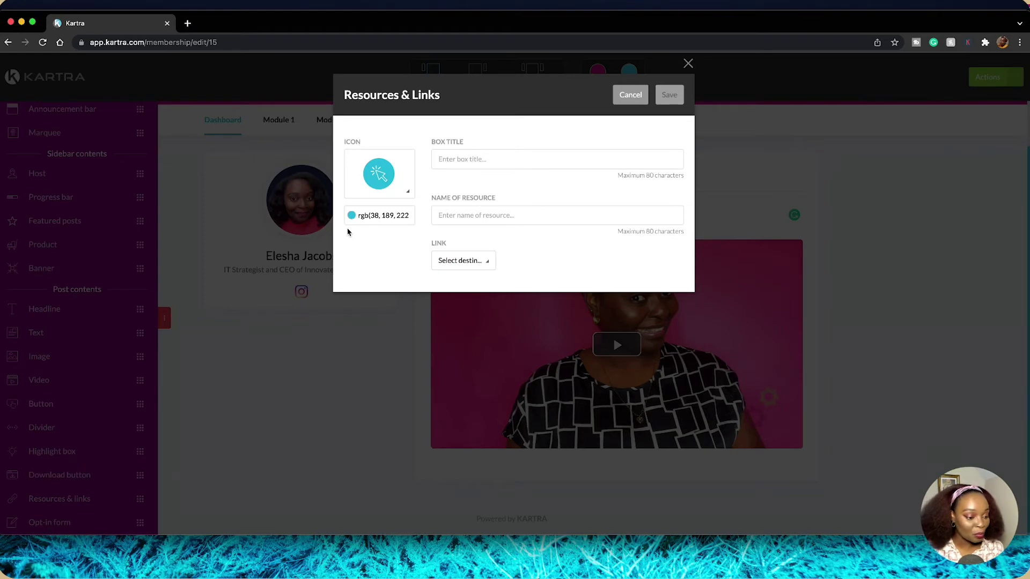
click(631, 95)
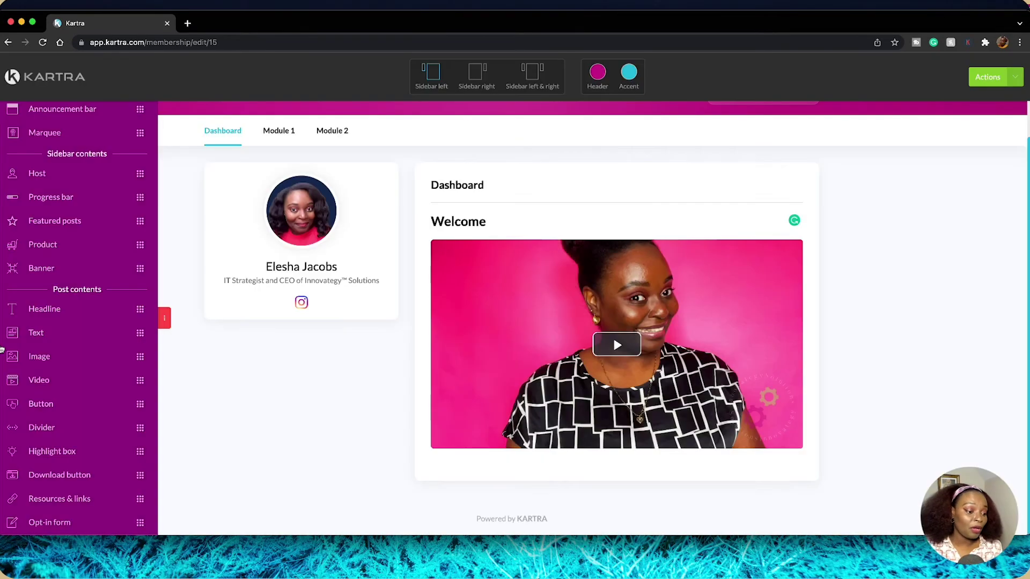
Step: Add a calendar block below the welcome video, using the Kartra Strategy Call calendar, and save it
scroll(64, 398, down, 3)
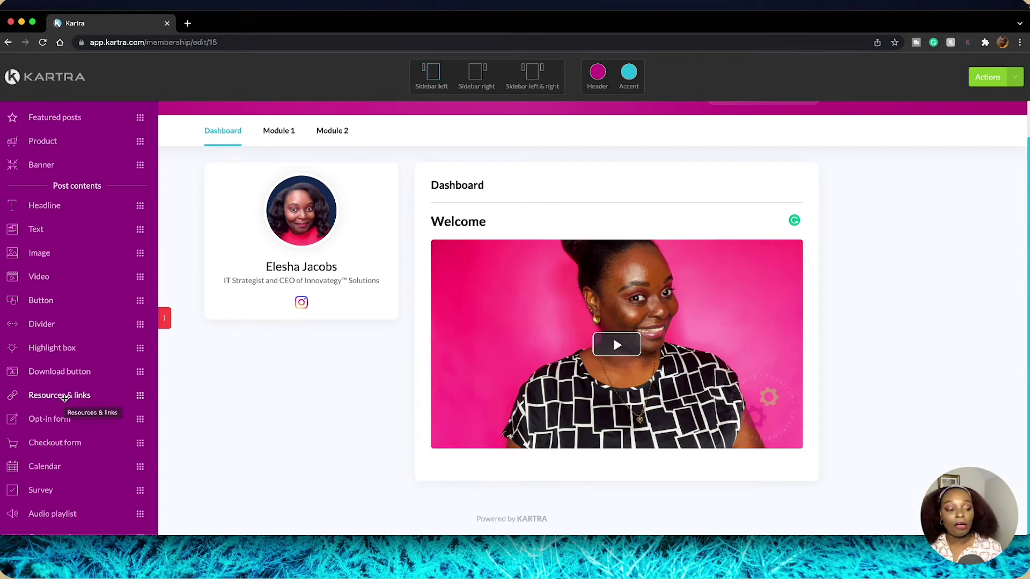
scroll(66, 404, down, 1)
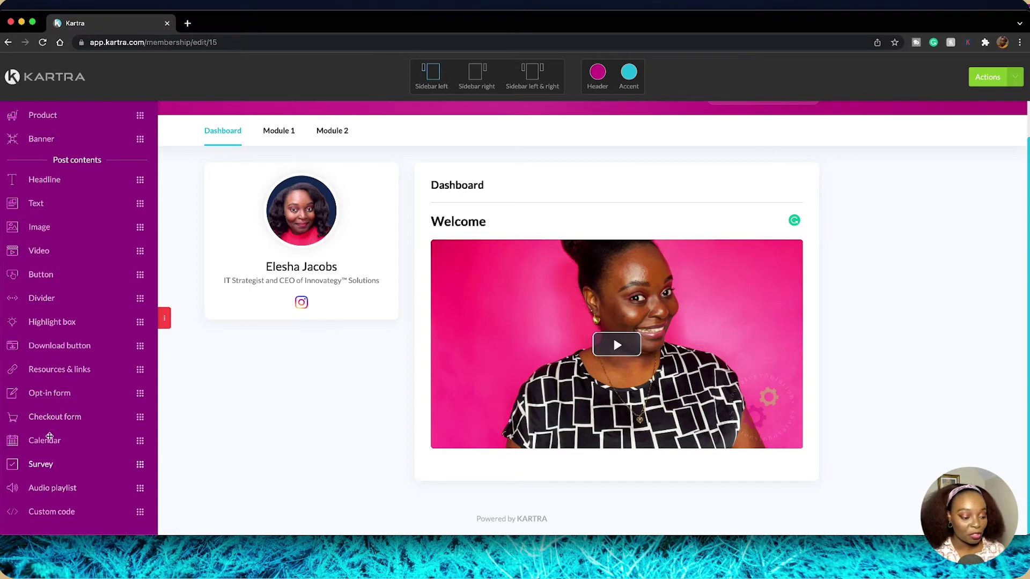
drag(43, 441, 535, 464)
click(538, 159)
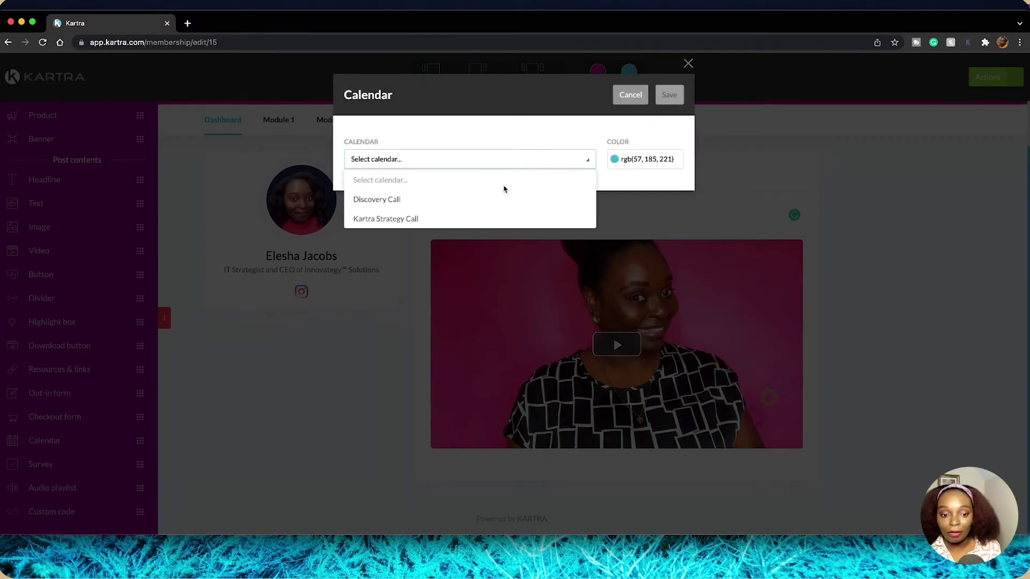
click(413, 220)
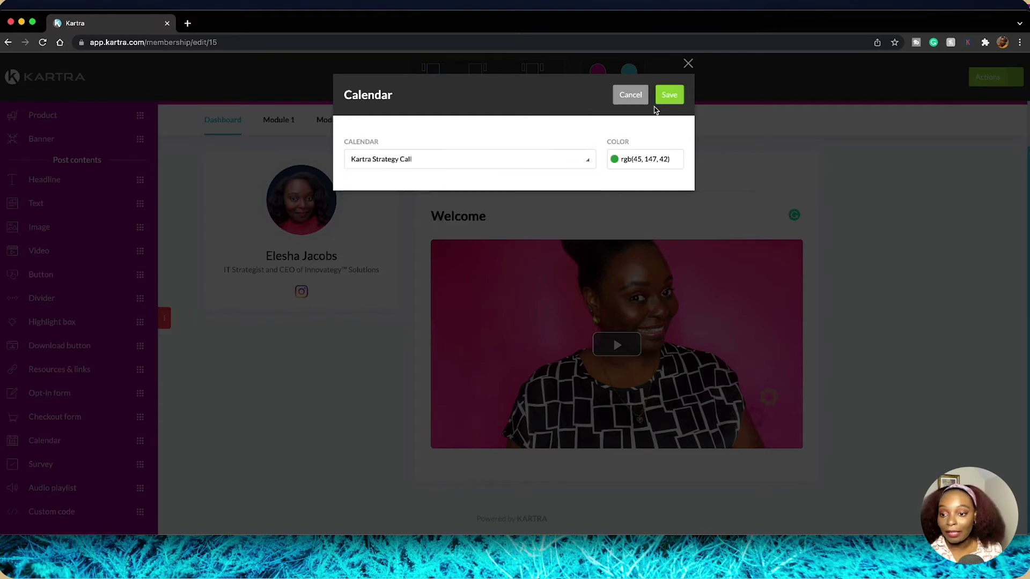
click(668, 95)
scroll(655, 332, down, 4)
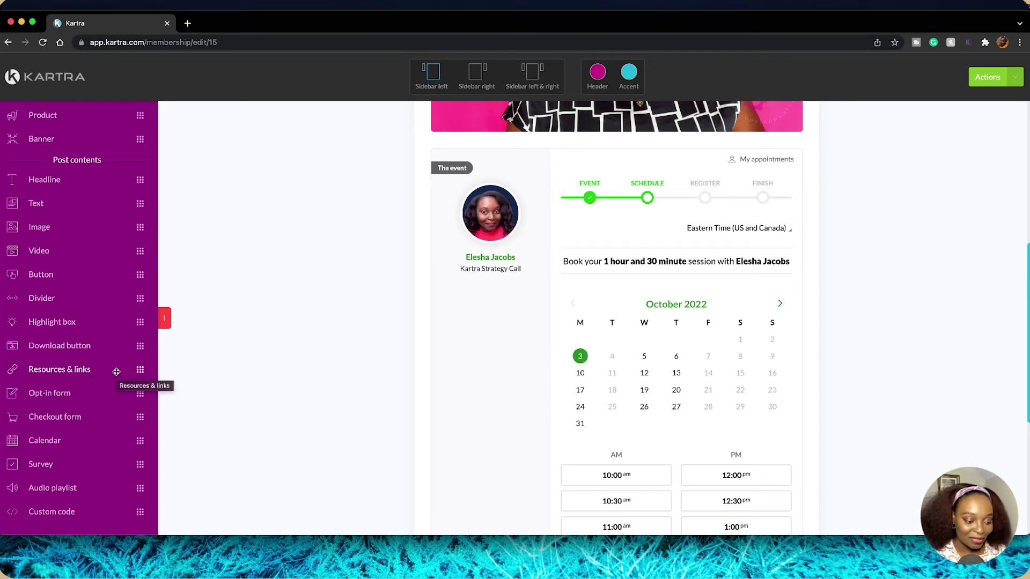
Step: Set the portal's accent color to the light green swatch from the IS palette
scroll(110, 370, up, 1)
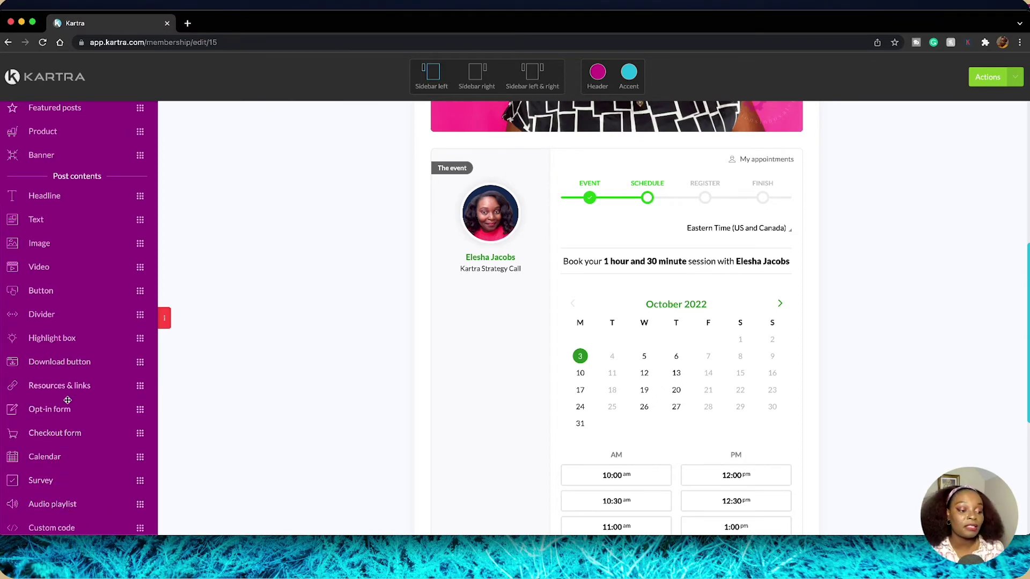
scroll(230, 426, up, 7)
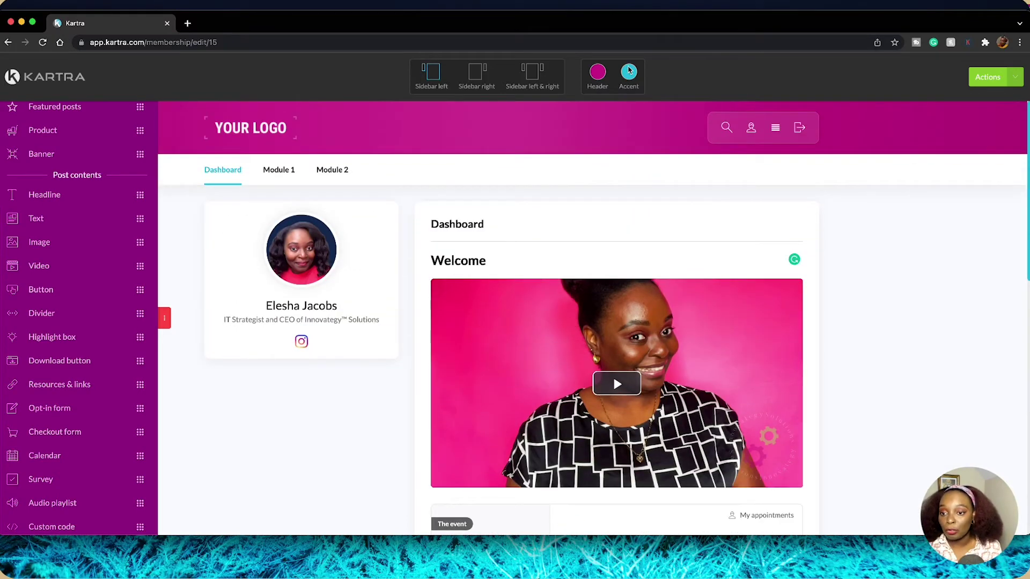
click(629, 71)
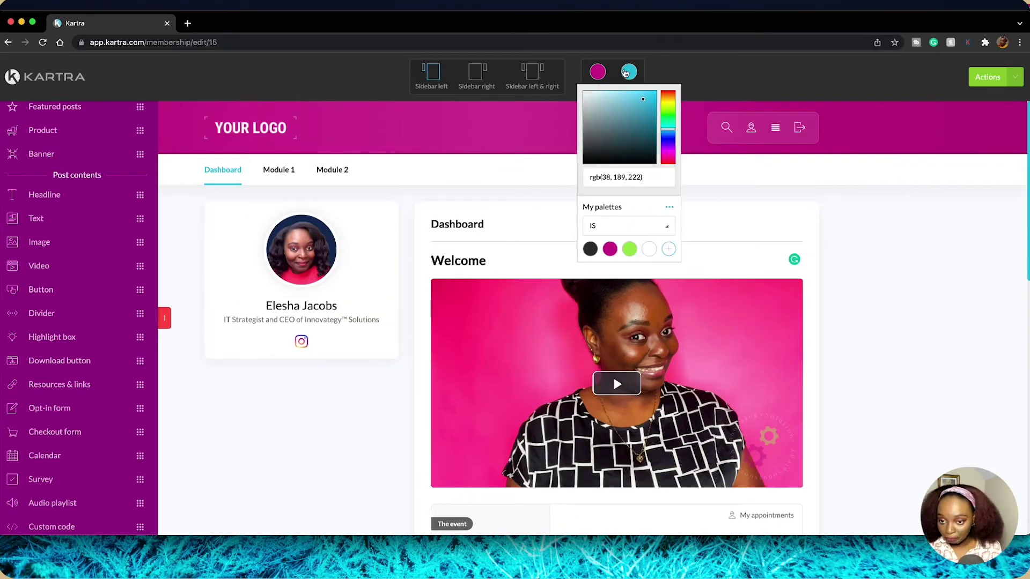
click(628, 251)
click(679, 318)
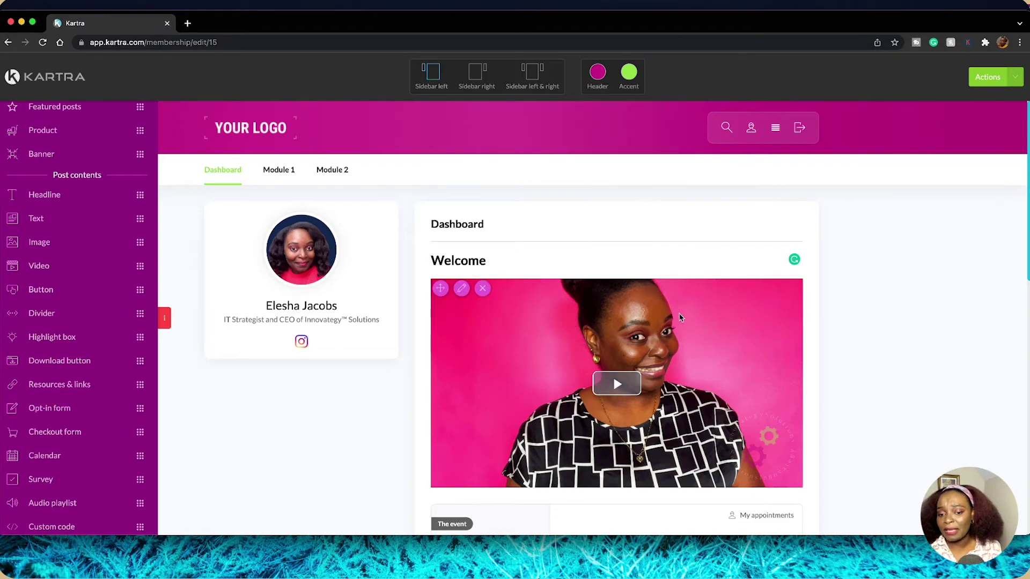
scroll(678, 319, down, 6)
scroll(678, 319, up, 6)
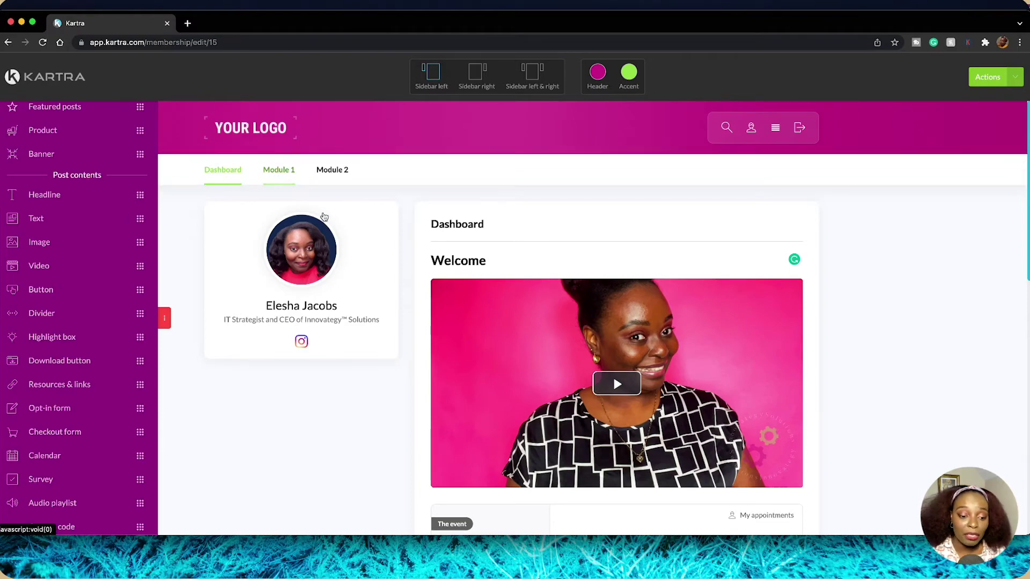
scroll(547, 346, down, 10)
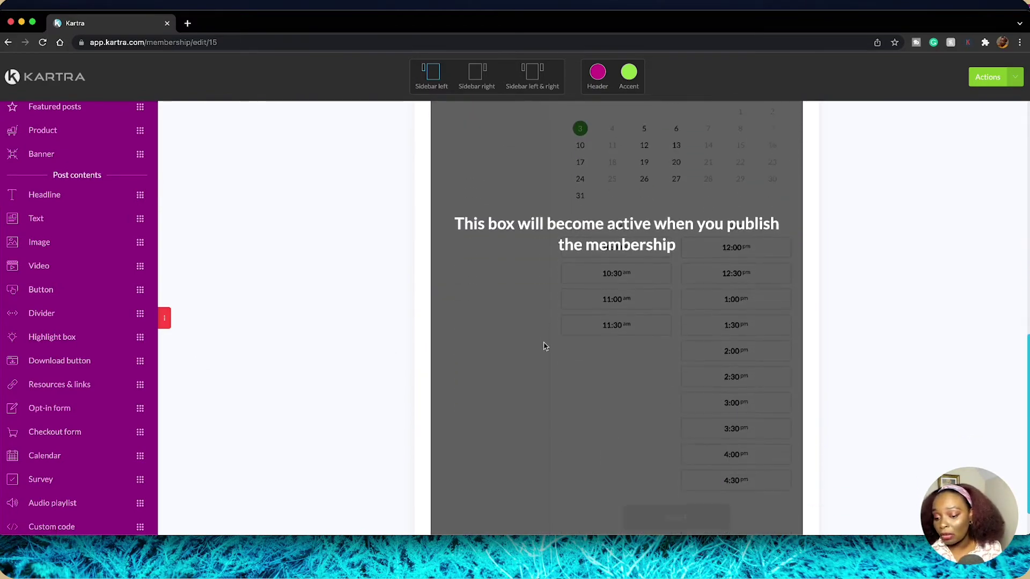
scroll(545, 346, up, 8)
scroll(545, 346, up, 3)
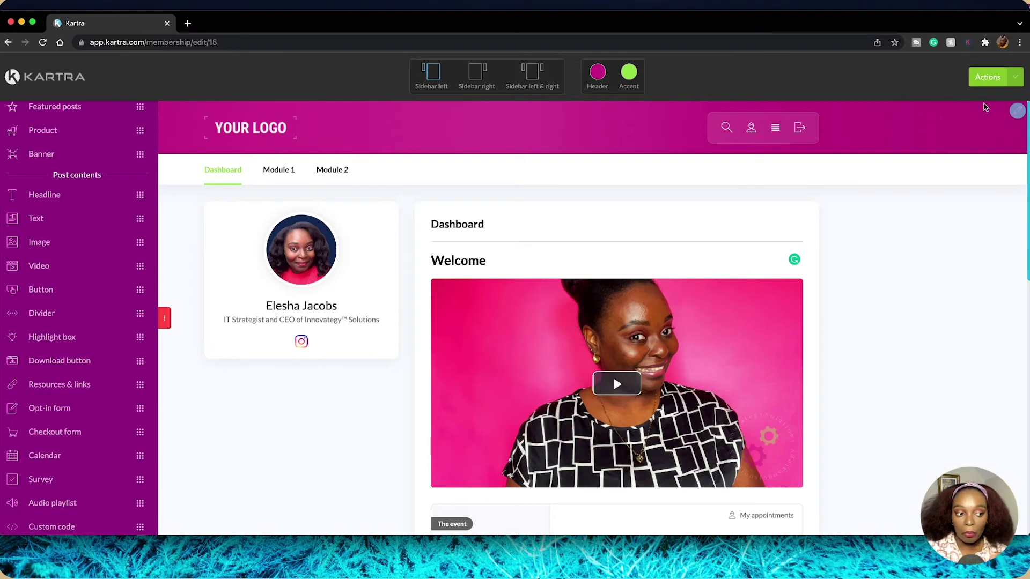
click(1014, 82)
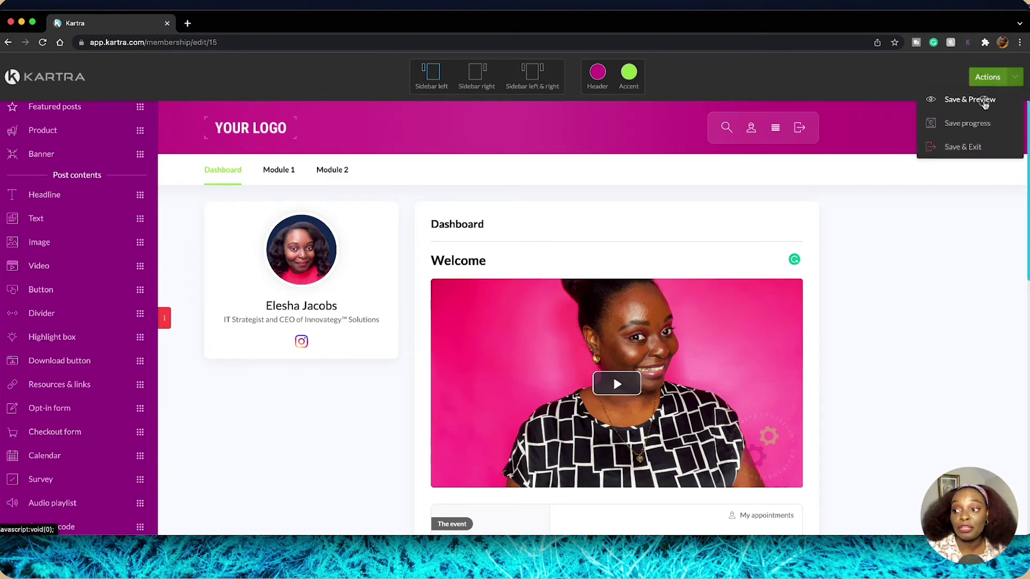
click(986, 100)
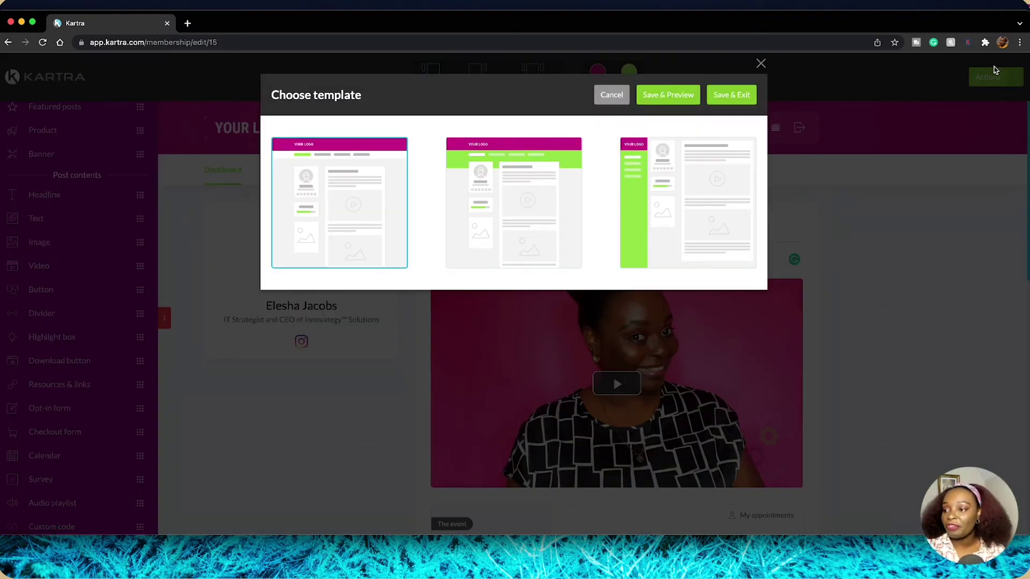
click(617, 98)
Step: Save the membership portal's progress while staying in the editor
click(994, 80)
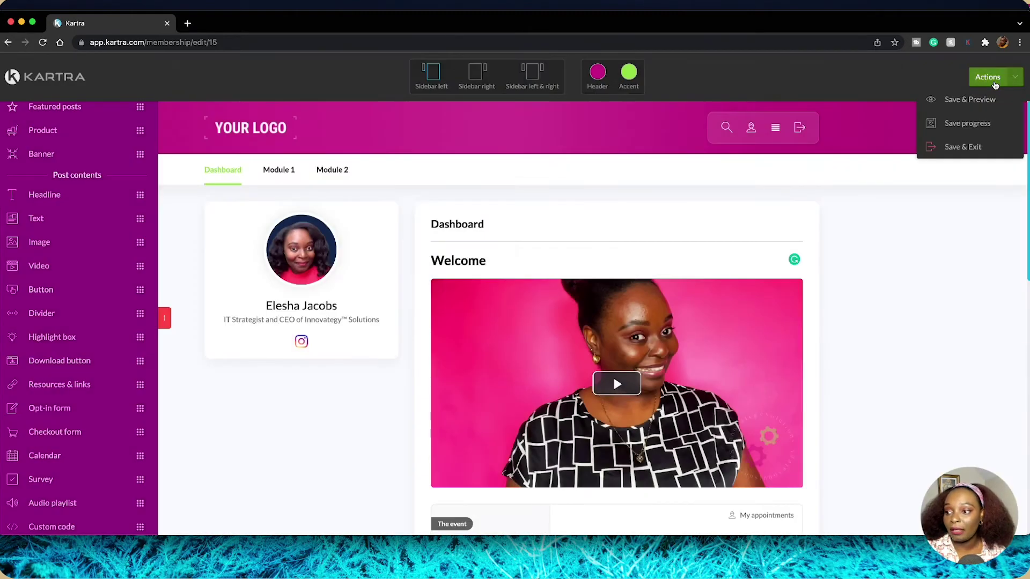
click(963, 125)
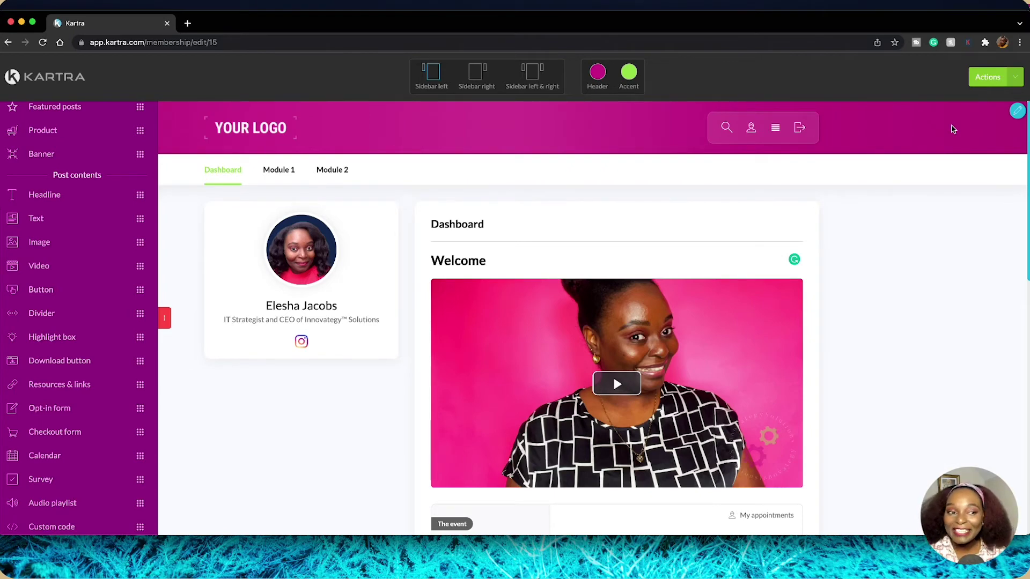
Step: Choose the template with the vertical green navigation column for the portal, then save and preview the membership
click(1003, 77)
click(976, 102)
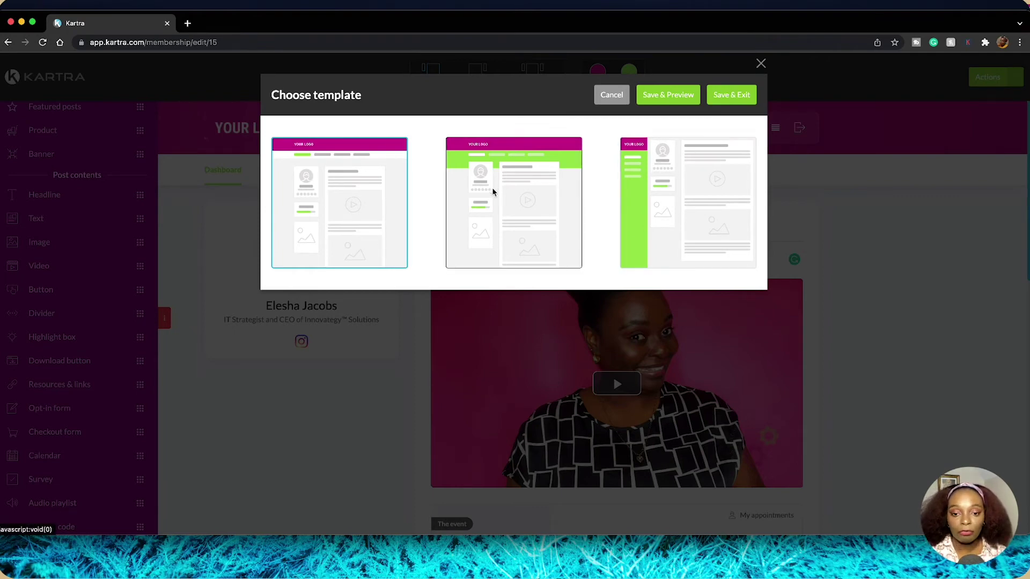
click(500, 156)
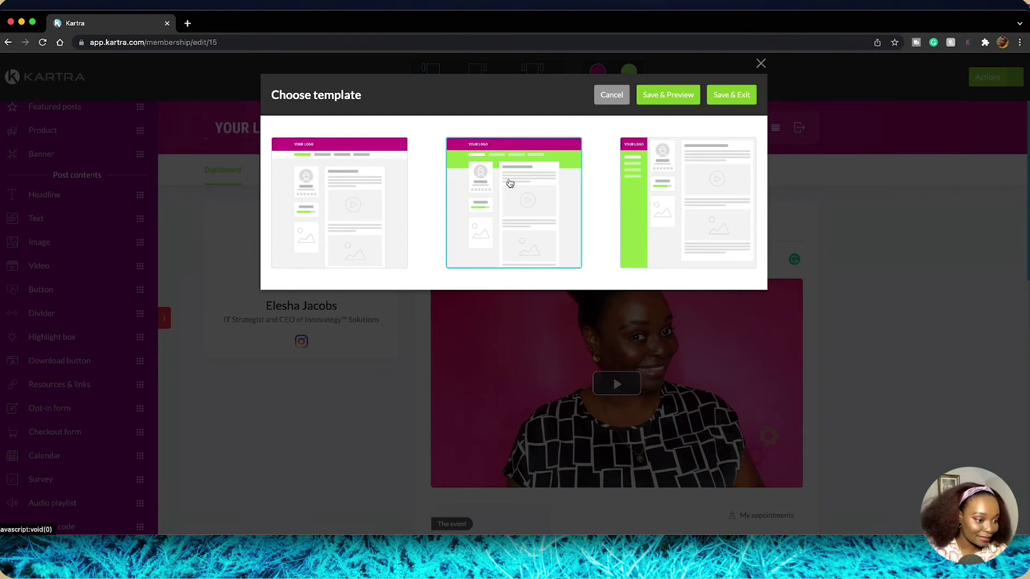
click(636, 160)
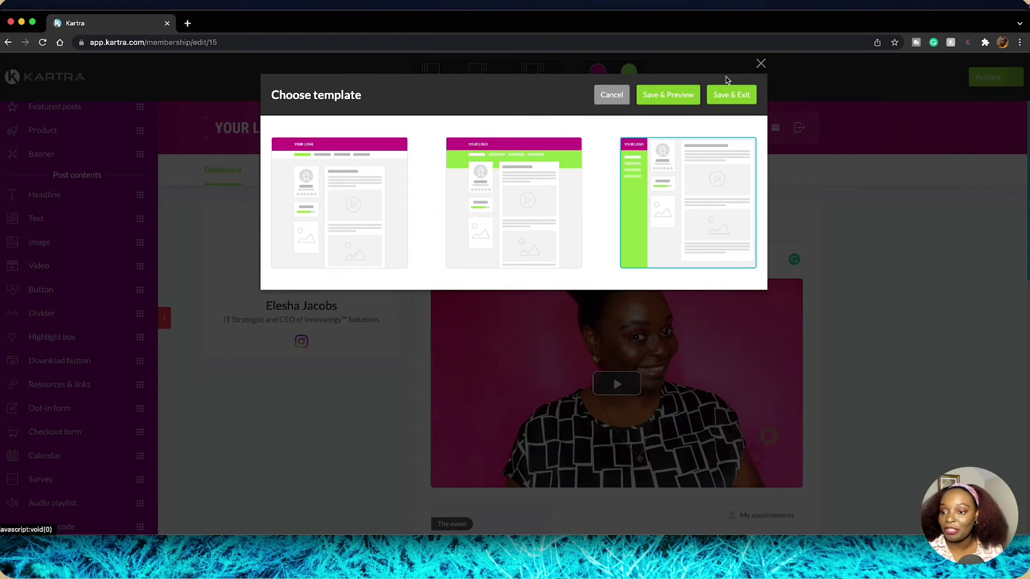
click(663, 96)
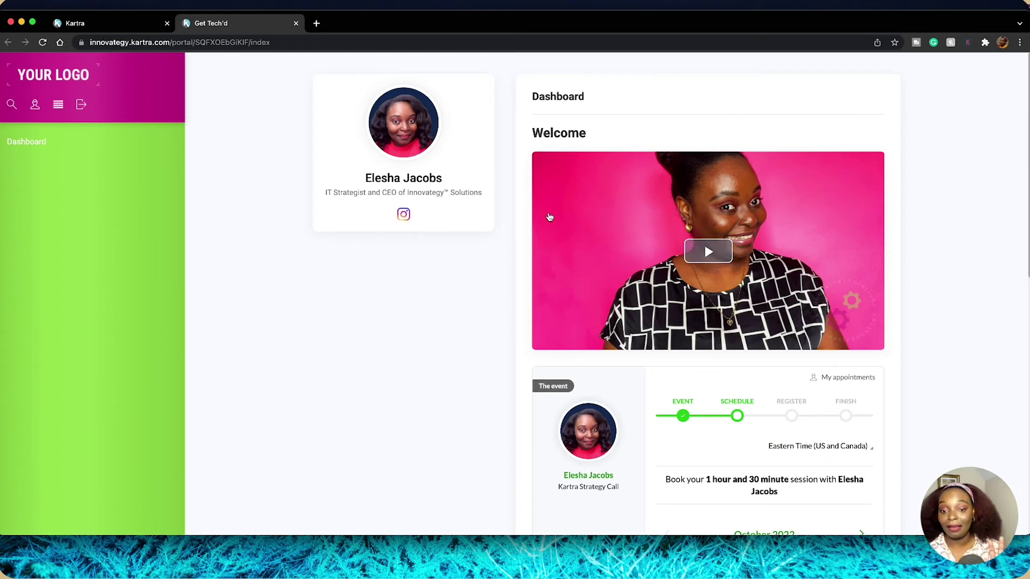
Step: Choose the template with the horizontal green navigation band across the header, then save and preview the membership
scroll(550, 217, down, 3)
scroll(548, 216, up, 3)
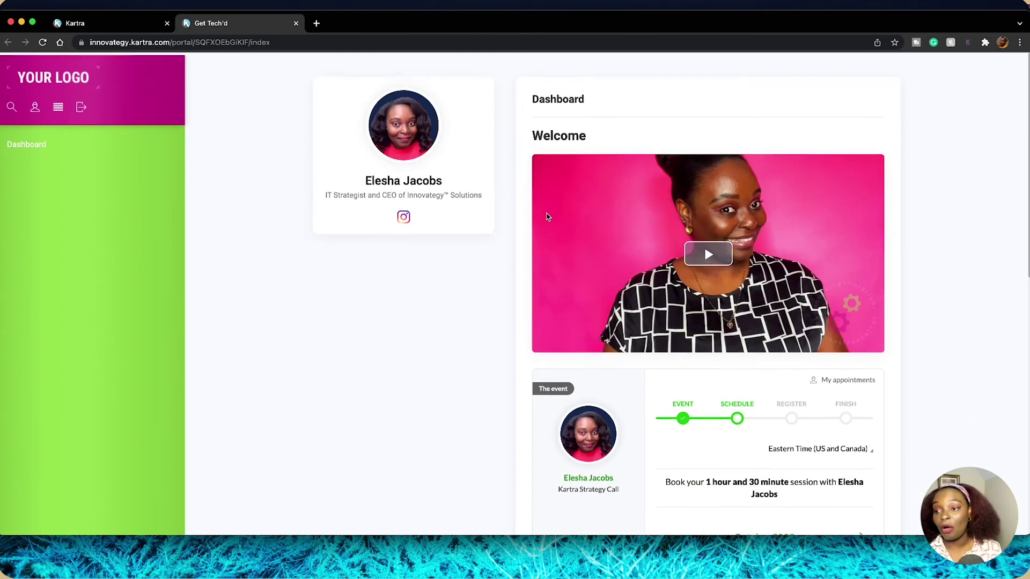
click(296, 23)
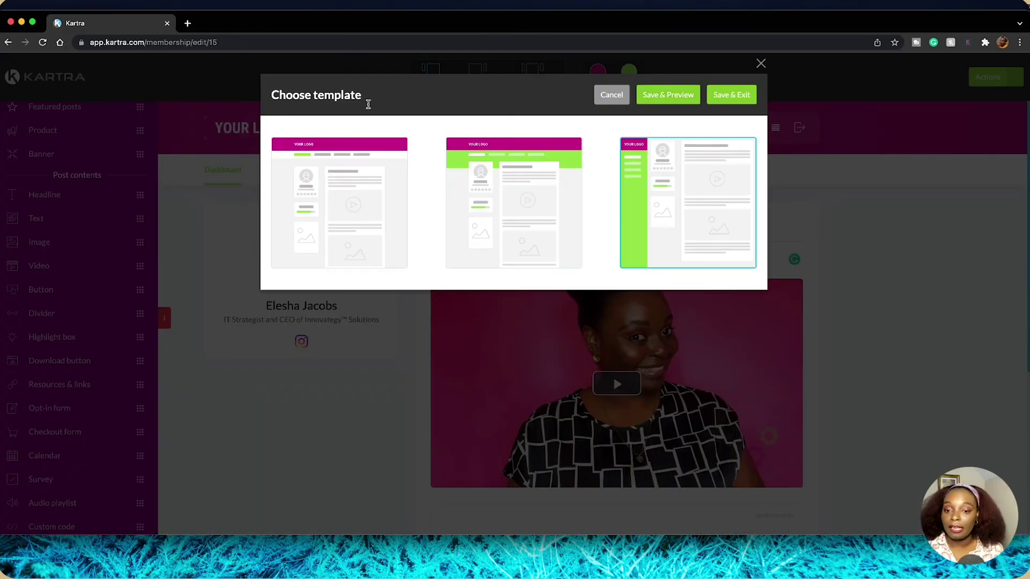
click(458, 200)
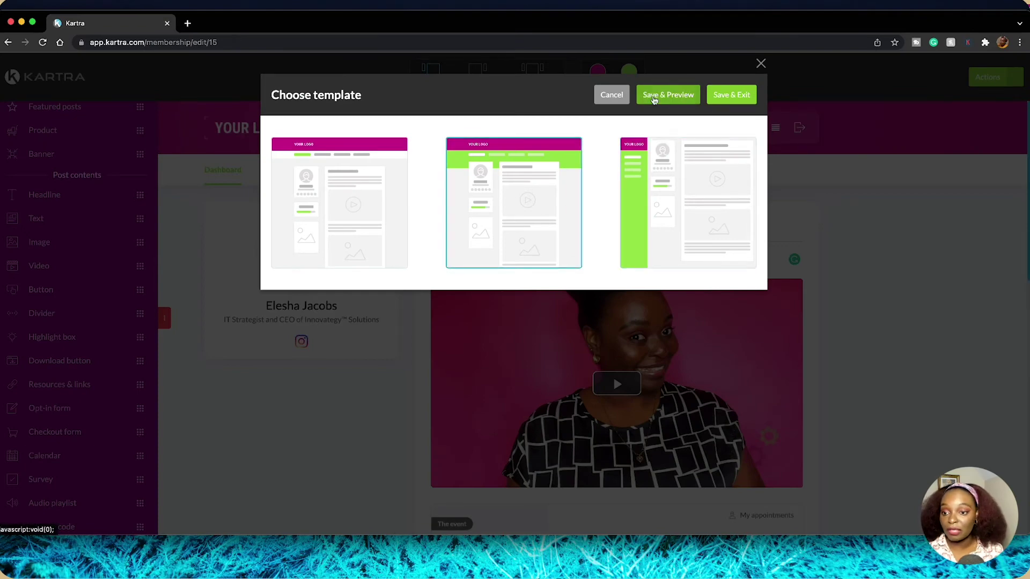
click(654, 98)
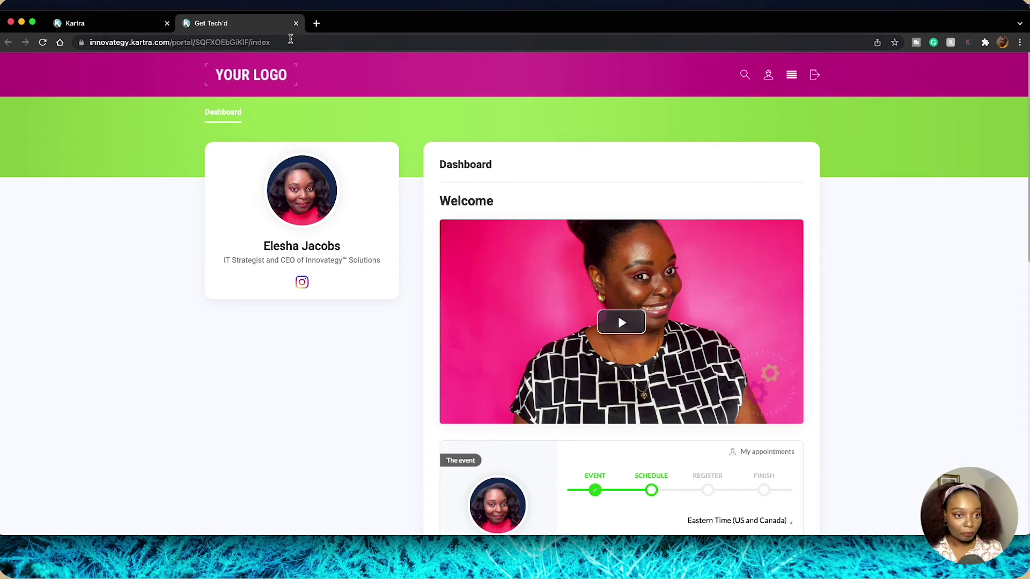
click(295, 23)
Step: Choose the template with the magenta header and white navigation bar, then save and preview the membership portal
click(288, 148)
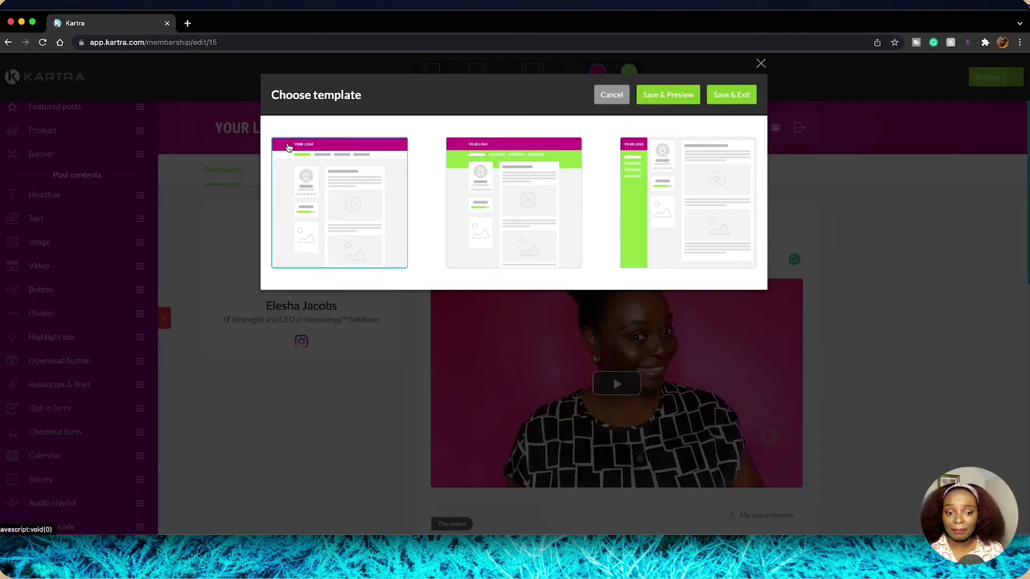
click(680, 102)
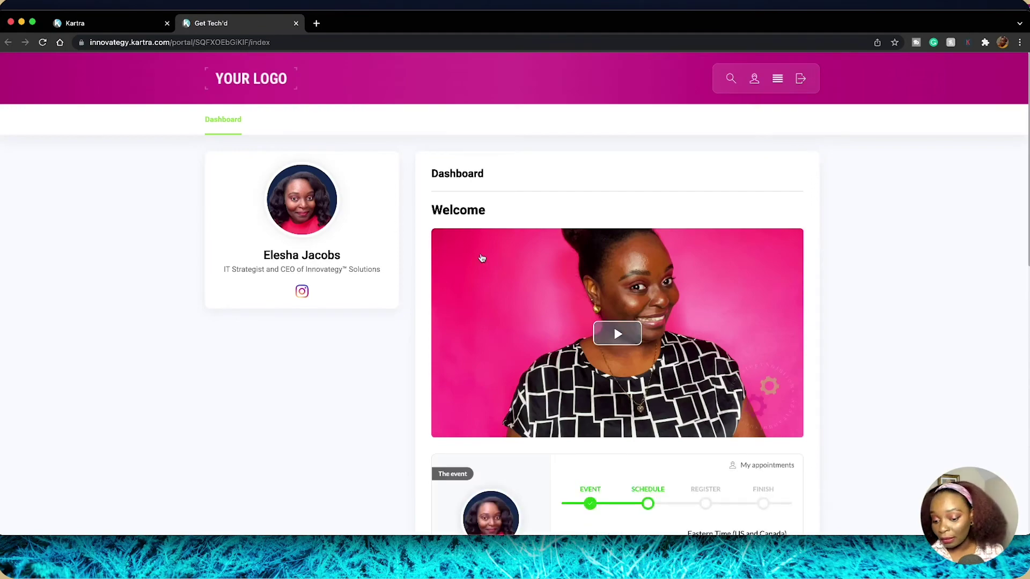
scroll(480, 258, down, 10)
scroll(481, 257, up, 10)
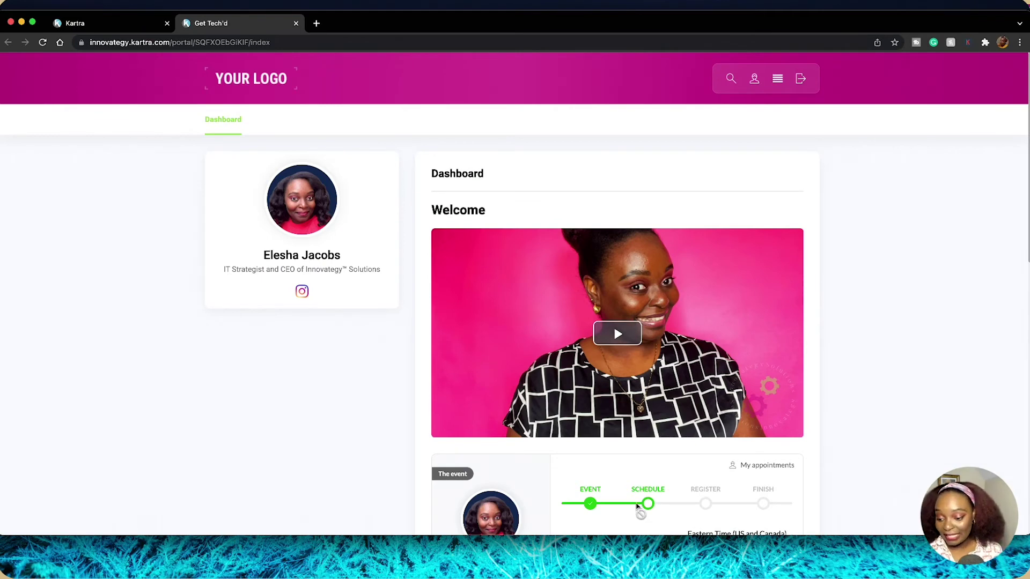
Step: Switch to The Kartra Mastery Program portal and examine its branded header, sidebar host and Dashboard content
click(734, 548)
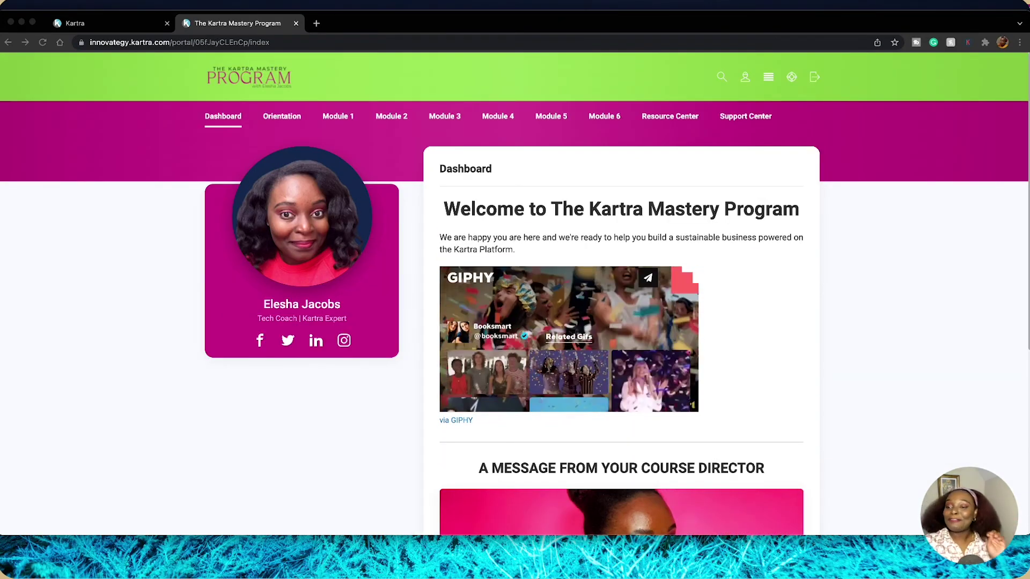
click(894, 174)
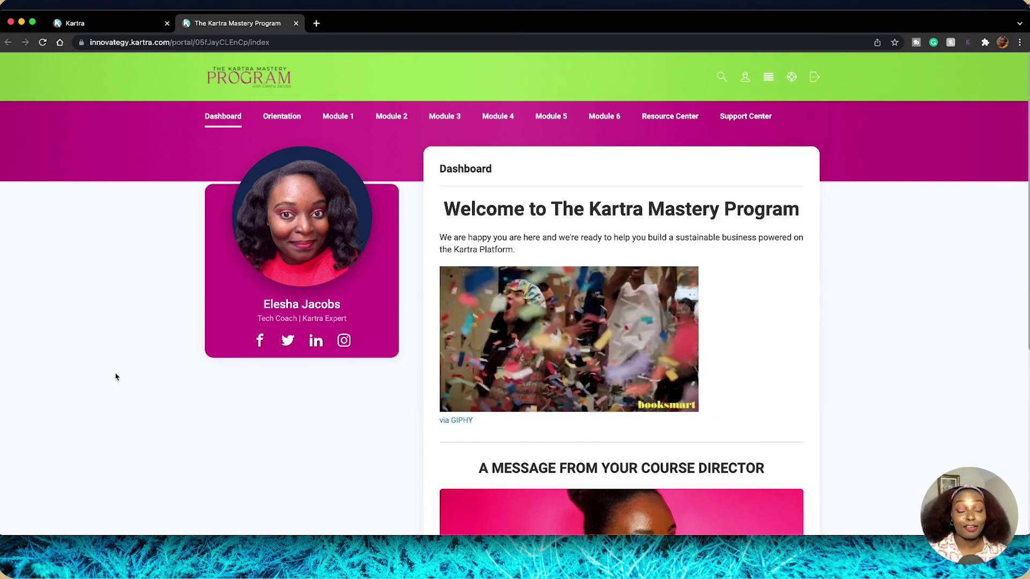
scroll(115, 378, down, 1)
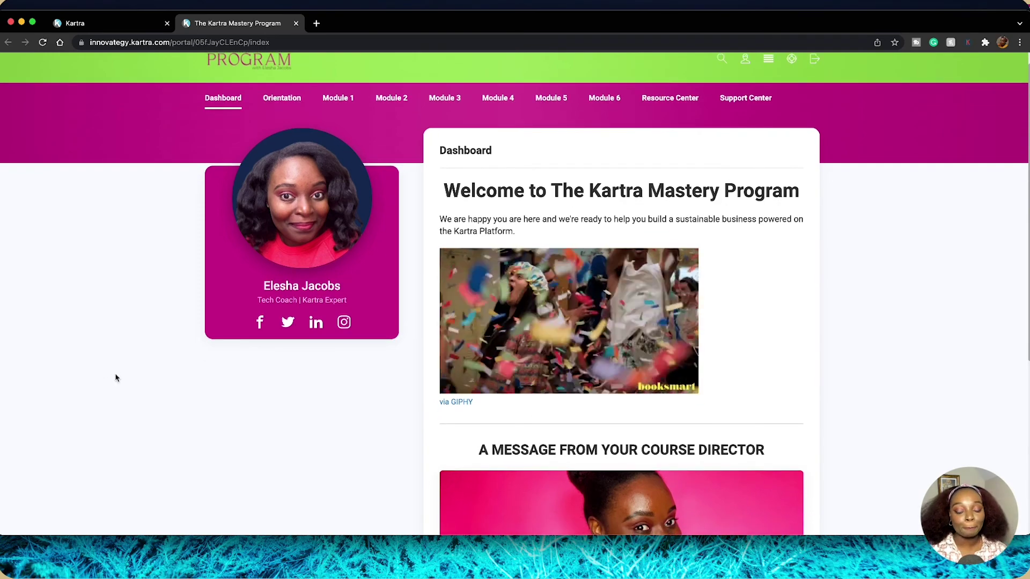
scroll(116, 378, down, 8)
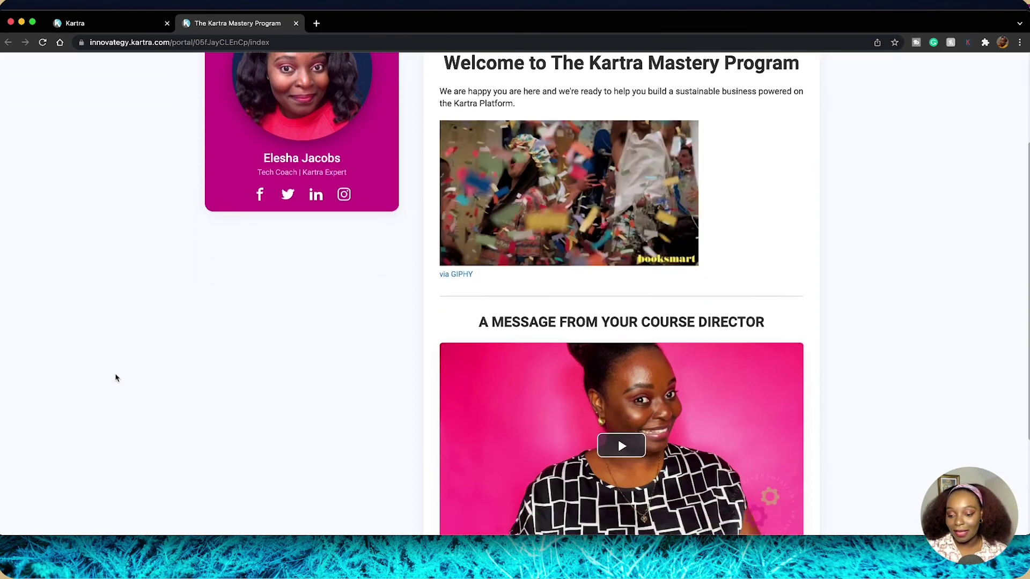
scroll(217, 333, up, 10)
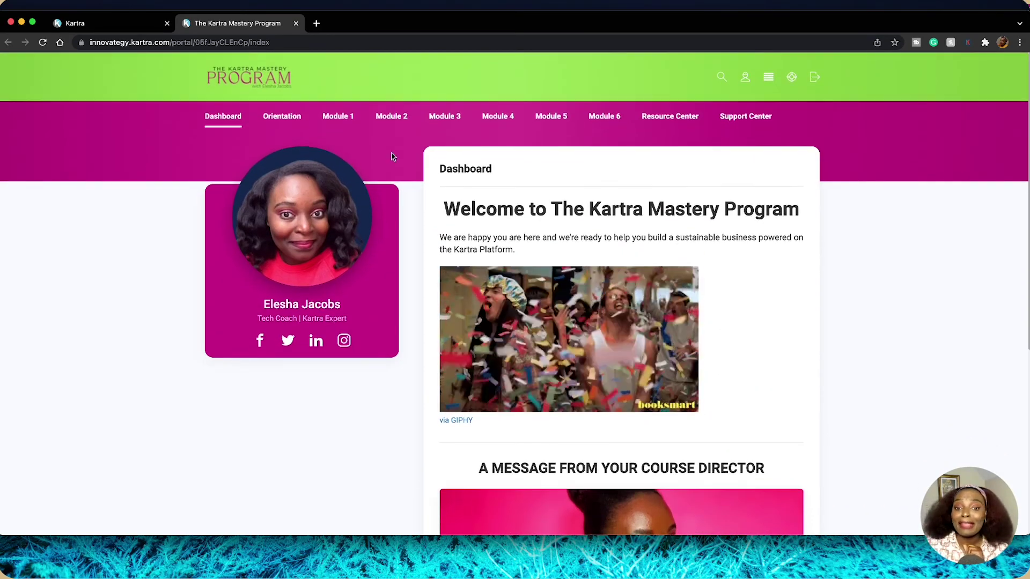
Step: Open the How to Setup Membership Part 1 lesson in Module 3 and examine its page layout
mouse_move(443, 117)
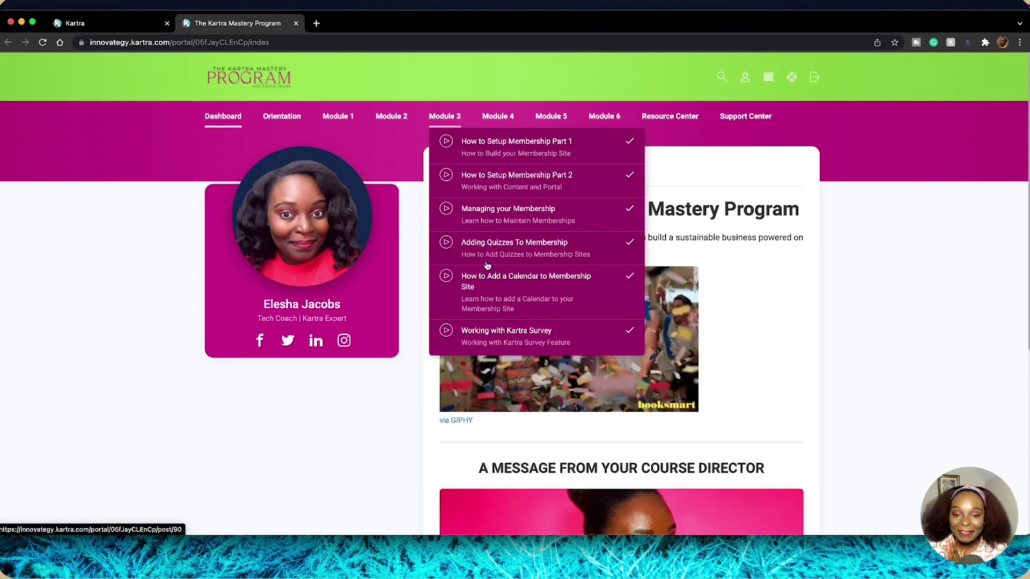
click(495, 161)
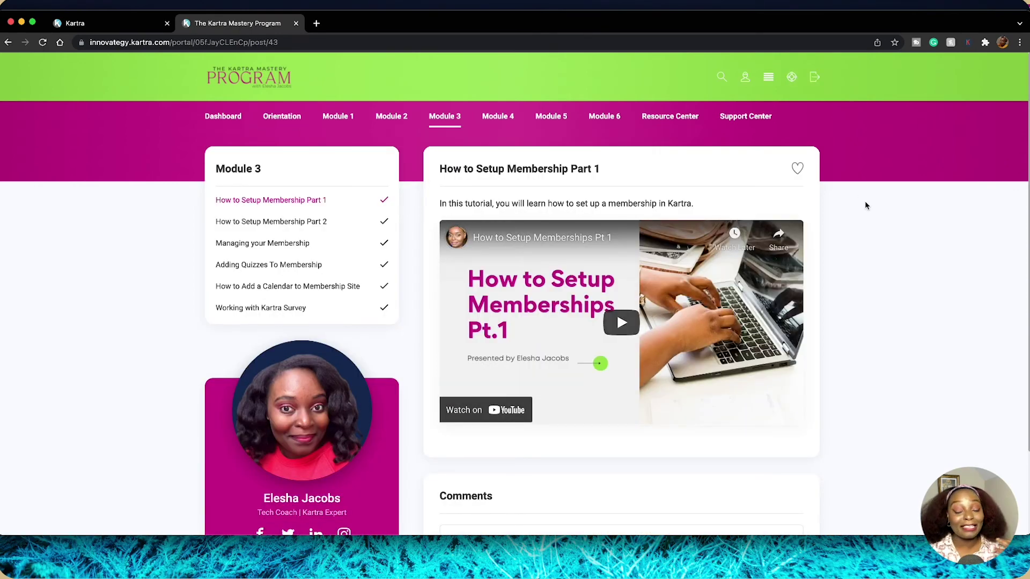
scroll(865, 206, down, 3)
scroll(864, 205, up, 3)
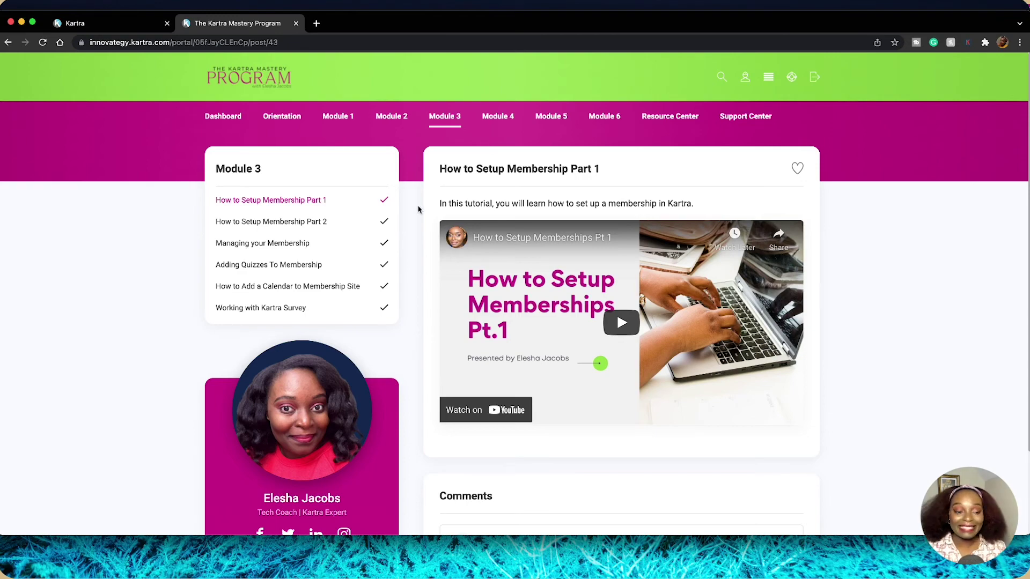
Step: Return to the Dashboard and examine its welcome text, course director message and calendar of events sections
click(224, 119)
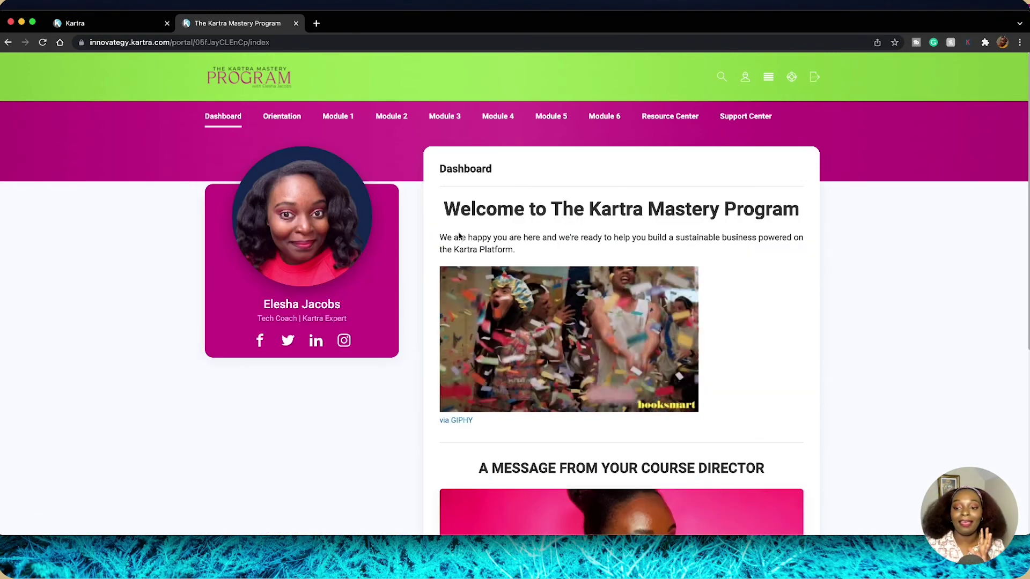
scroll(855, 178, down, 1)
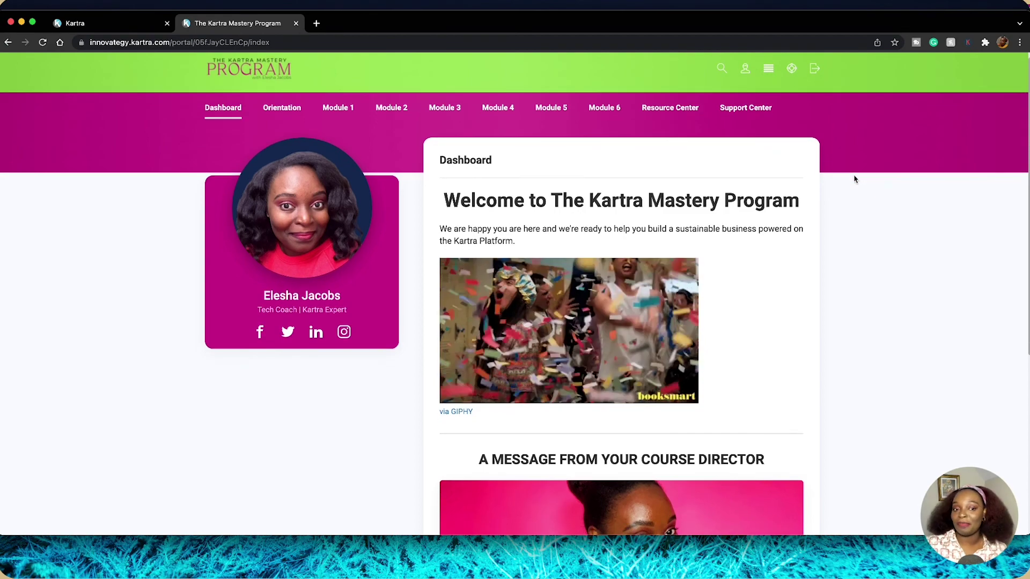
scroll(856, 179, down, 1)
scroll(855, 179, down, 4)
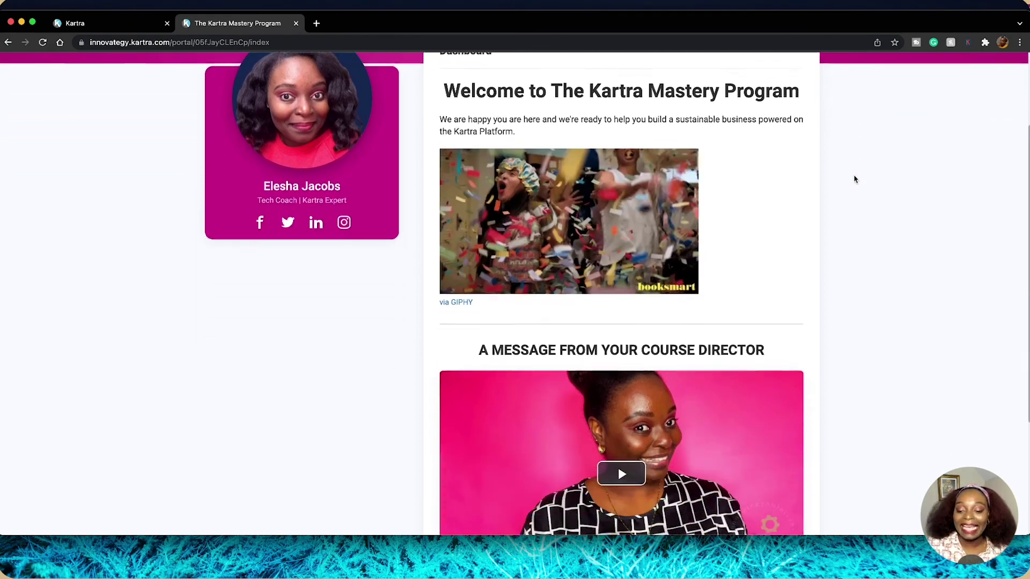
scroll(855, 179, down, 8)
scroll(855, 179, up, 7)
scroll(855, 178, down, 7)
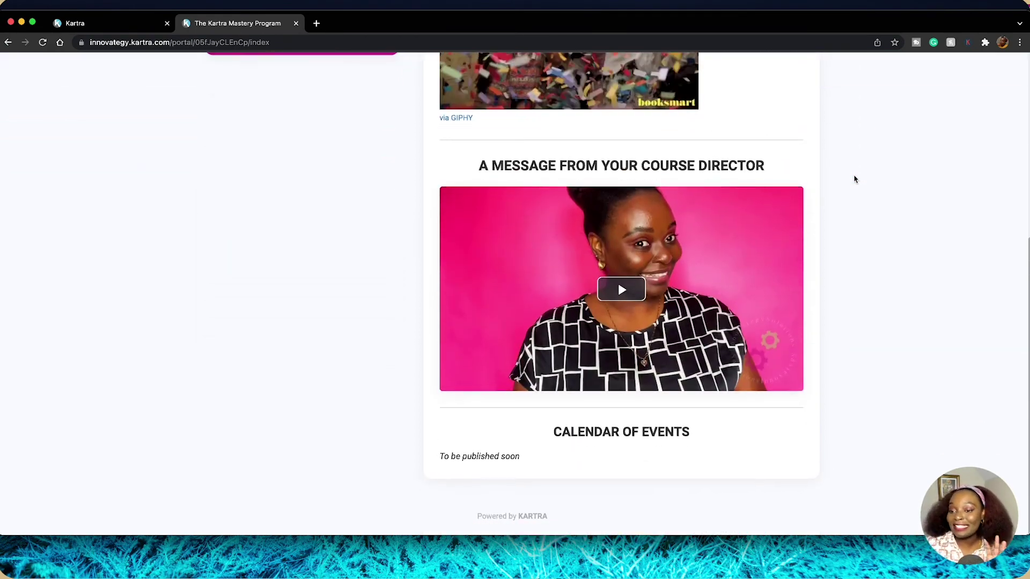
scroll(855, 178, up, 1)
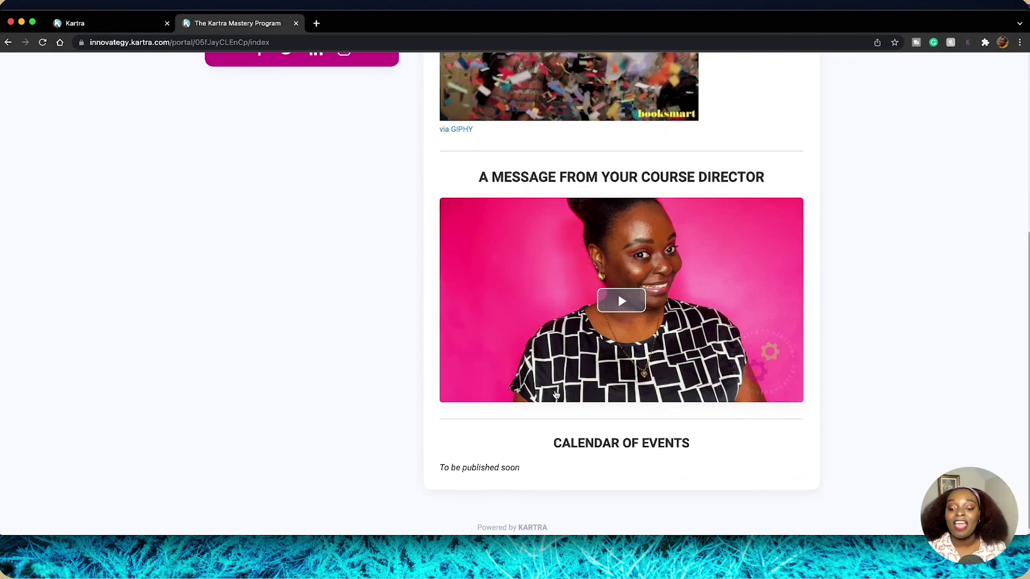
scroll(639, 460, up, 7)
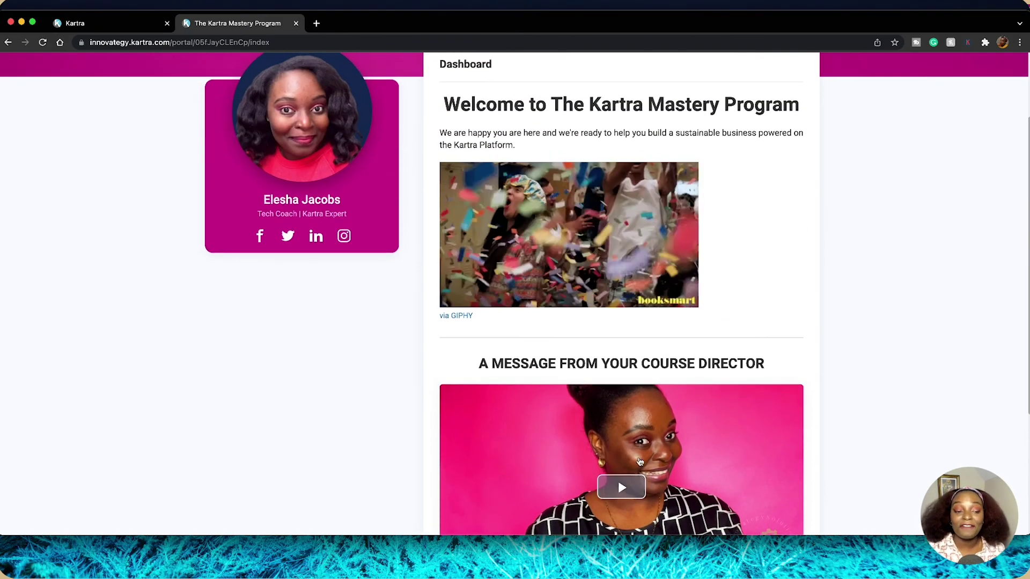
scroll(639, 461, up, 3)
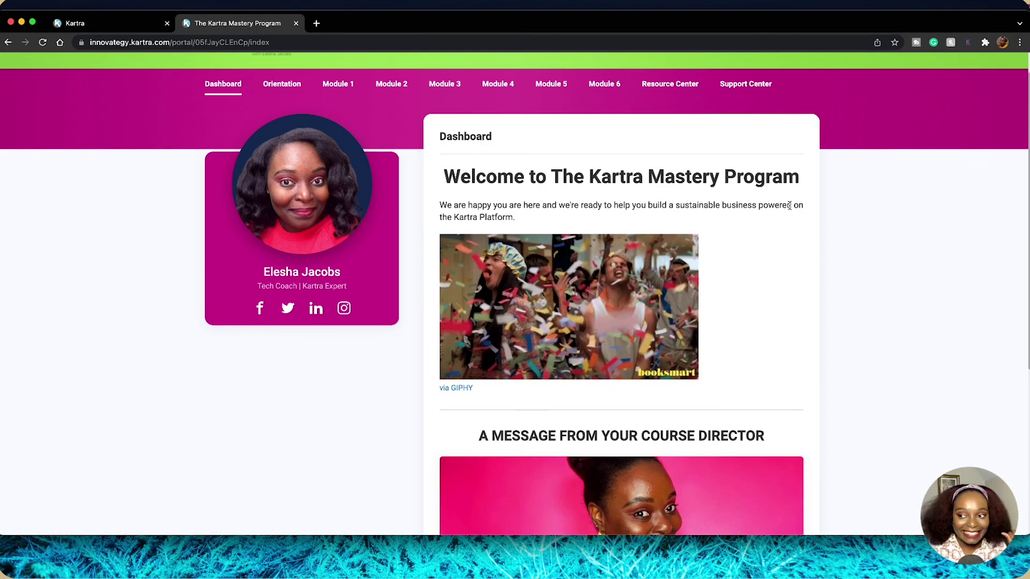
scroll(790, 206, up, 1)
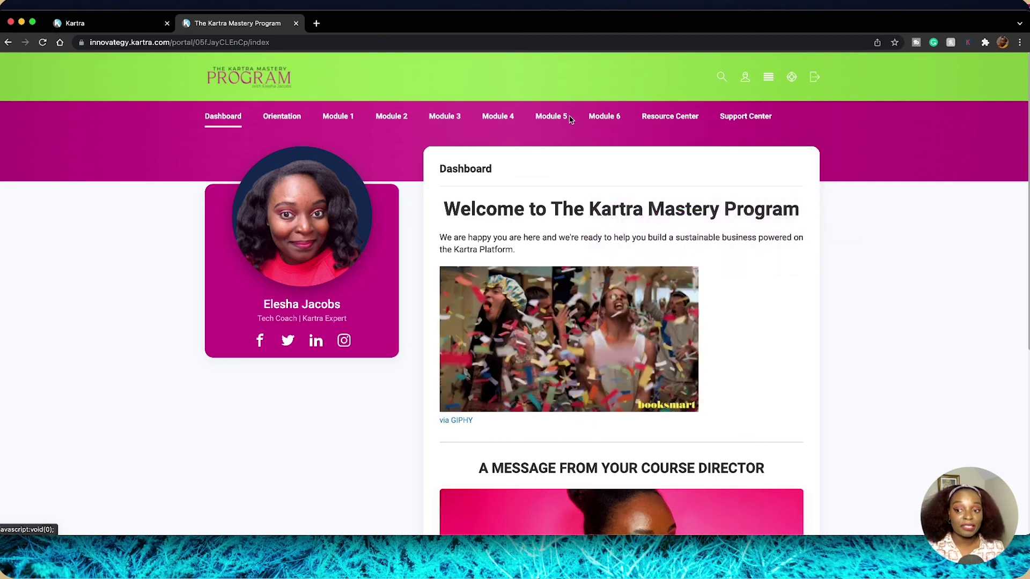
Step: Review the Resource Center entries and the Support Center's live SMS, ticket support and Kartra expert pages, then return to the Dashboard
mouse_move(691, 119)
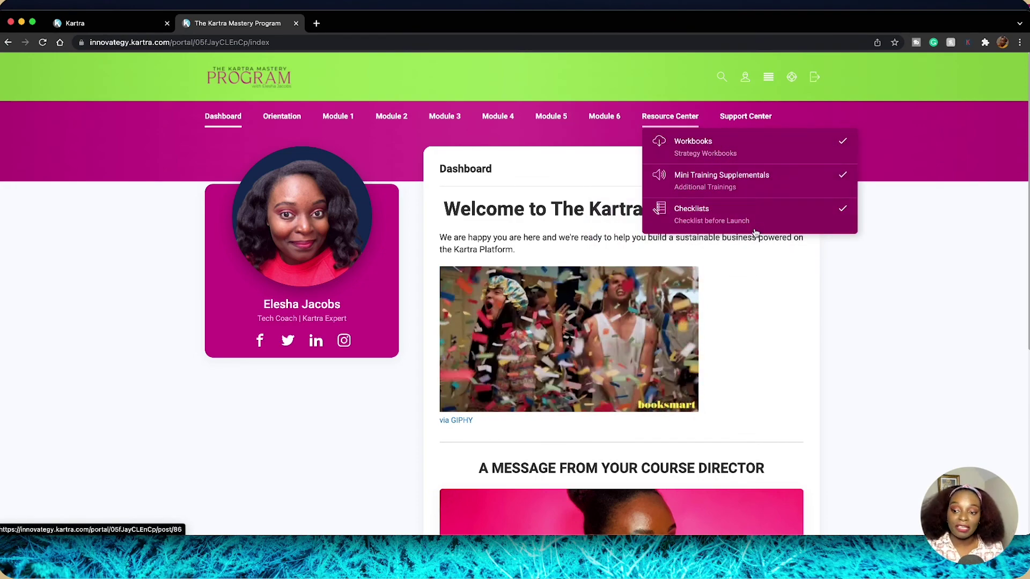
mouse_move(747, 123)
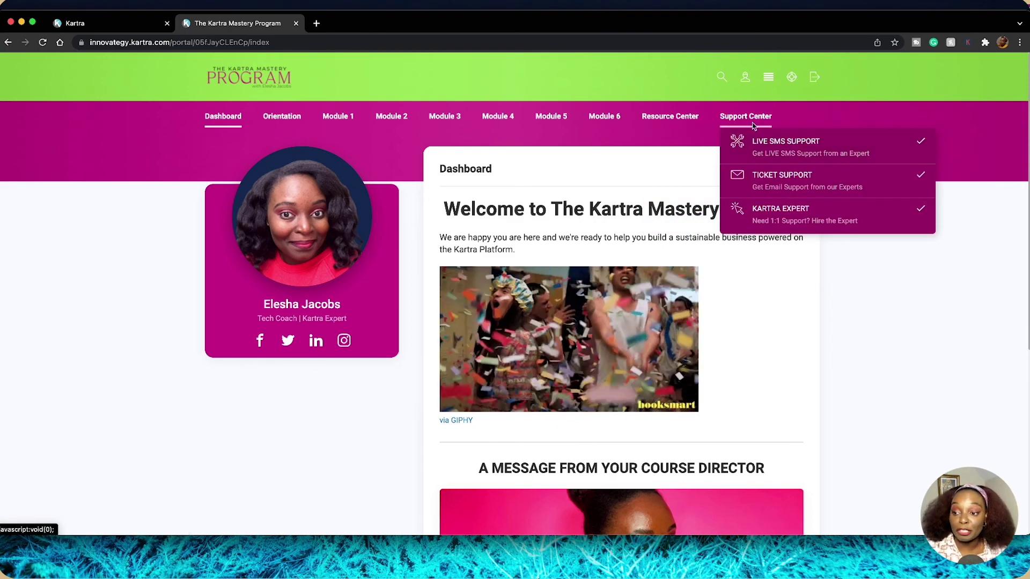
click(778, 151)
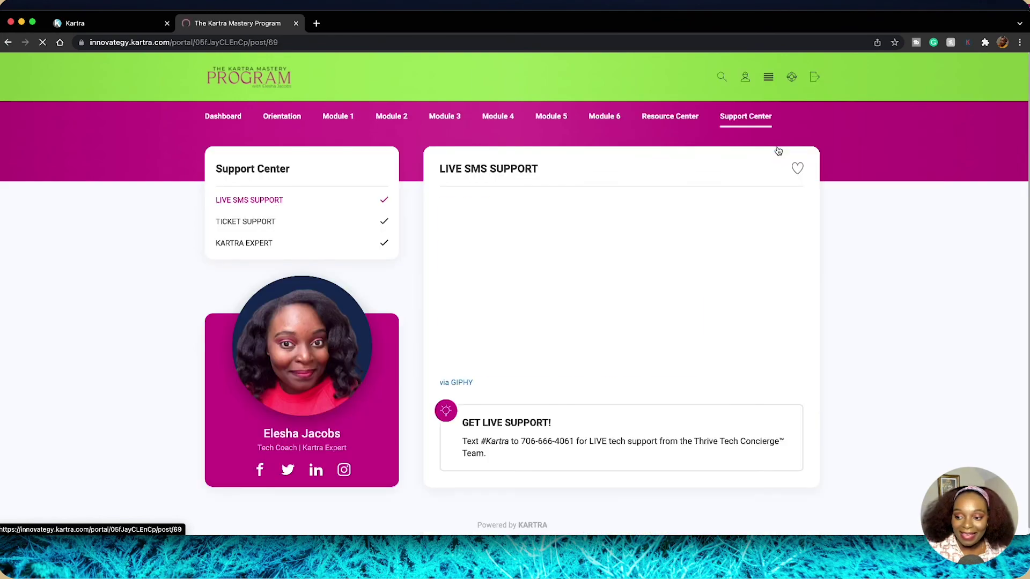
click(265, 247)
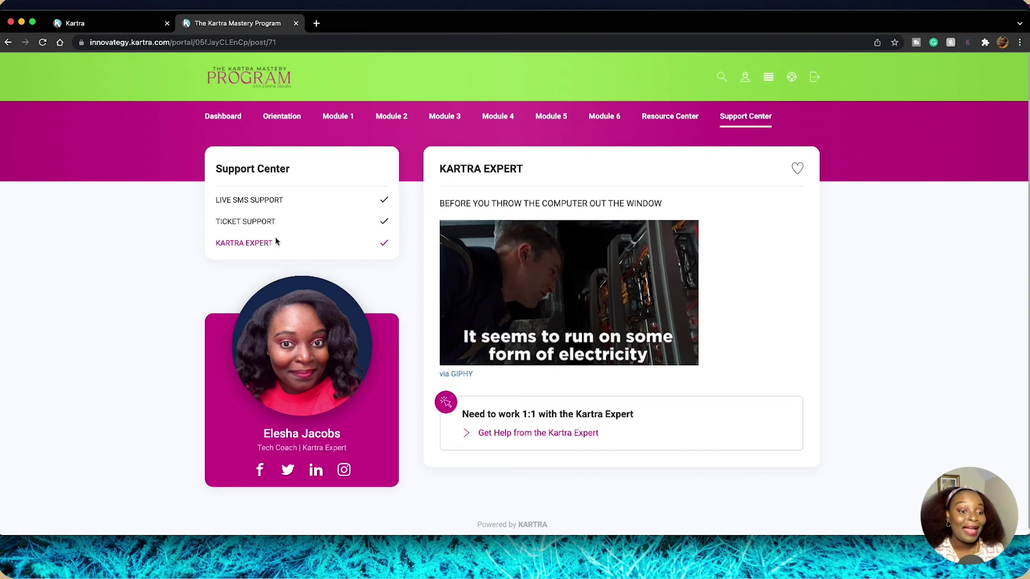
click(263, 226)
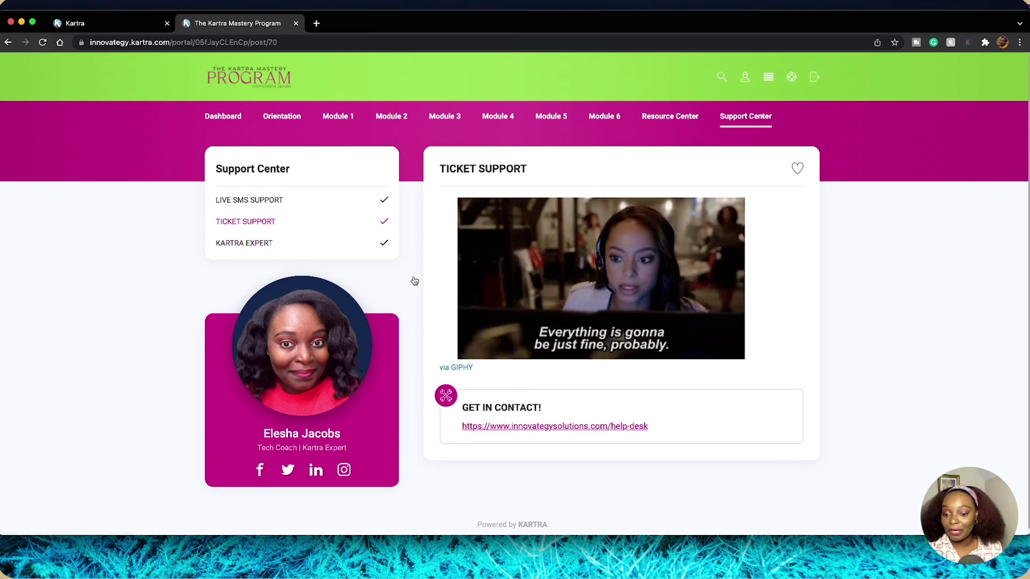
click(271, 209)
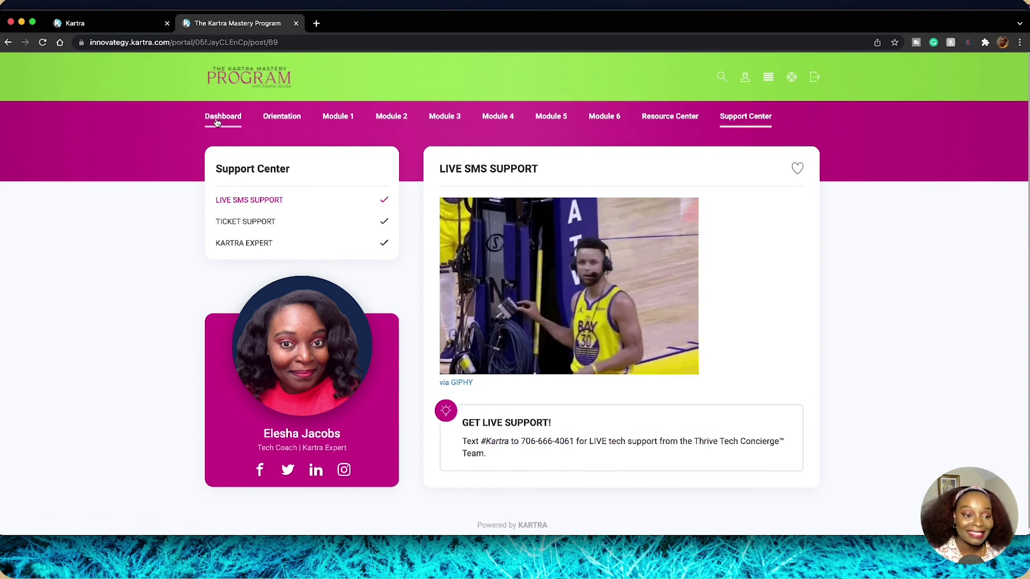
click(217, 123)
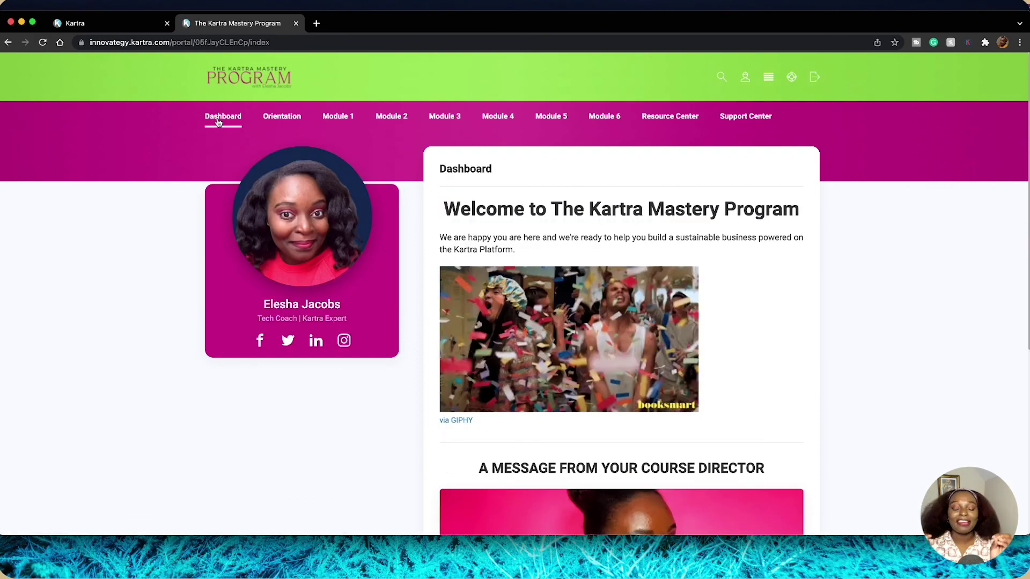